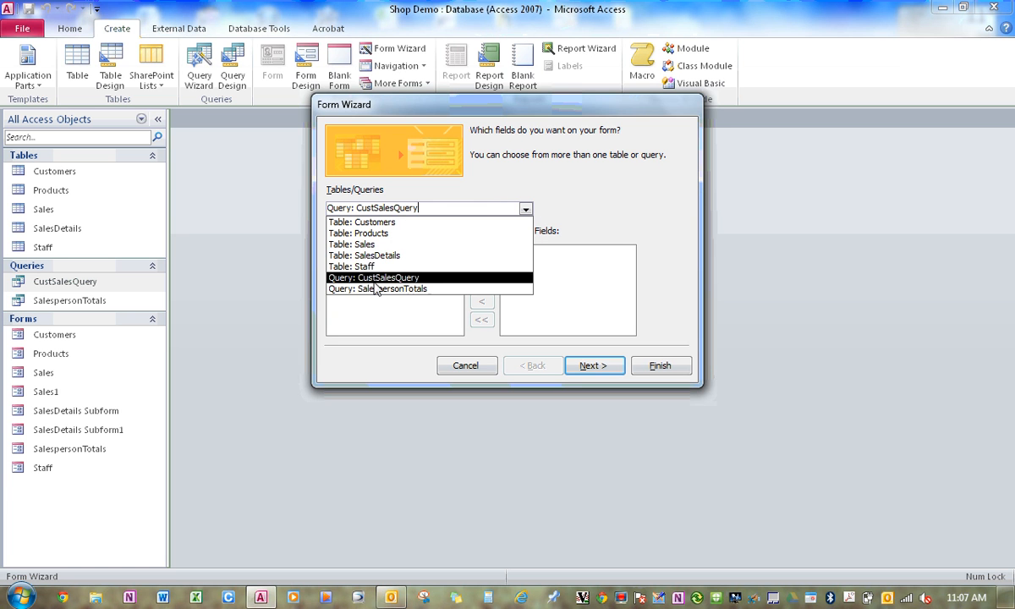
Create a tabular form from CustSalesQuery with the fields CustName, CustPic and CustTotal, keeping the suggested title.
{"action": "left_click", "coordinate": [391, 278]}
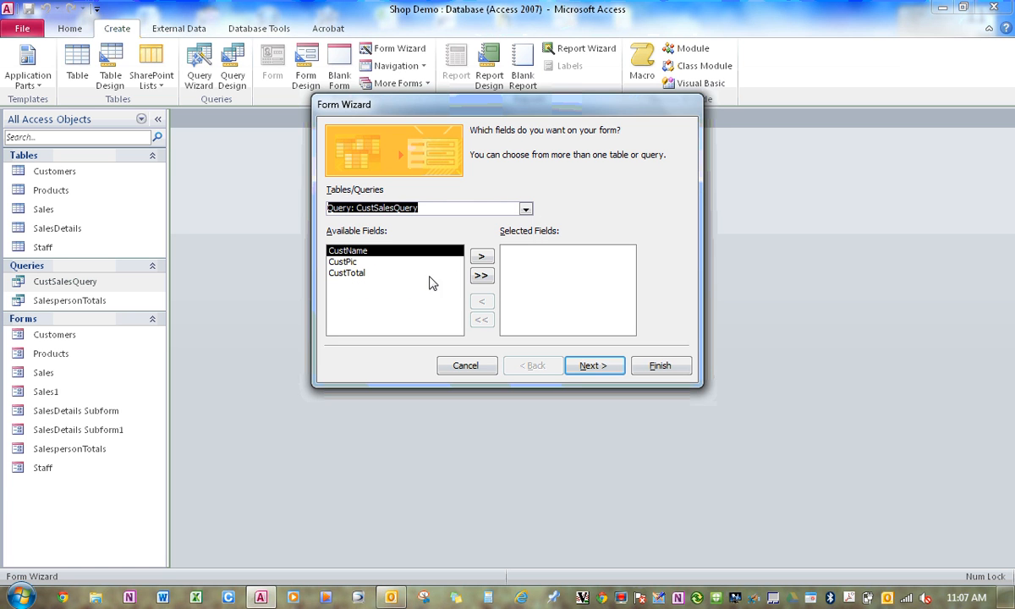
{"action": "left_click", "coordinate": [481, 275]}
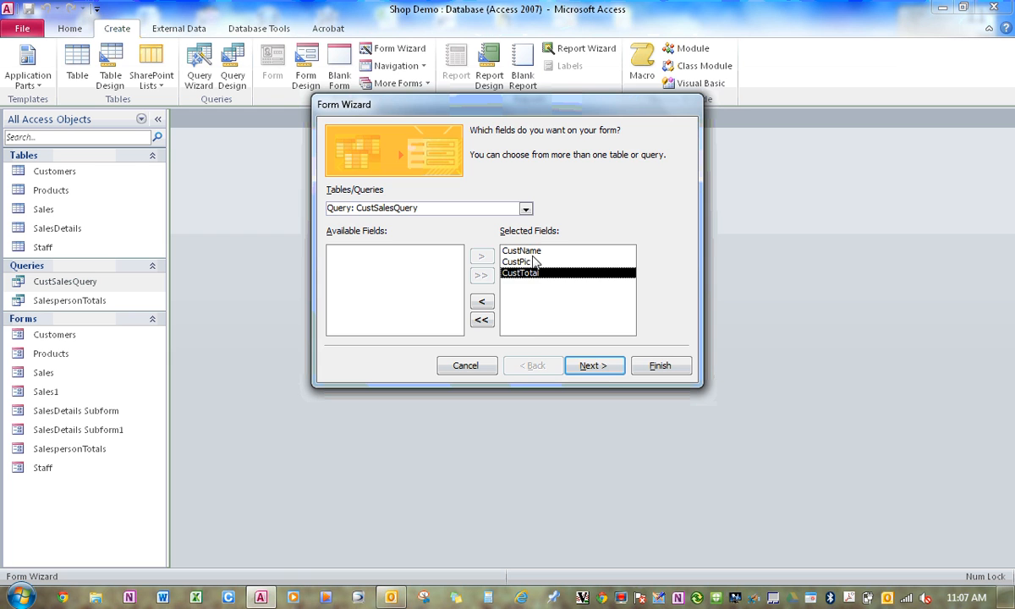
{"action": "left_click", "coordinate": [598, 366]}
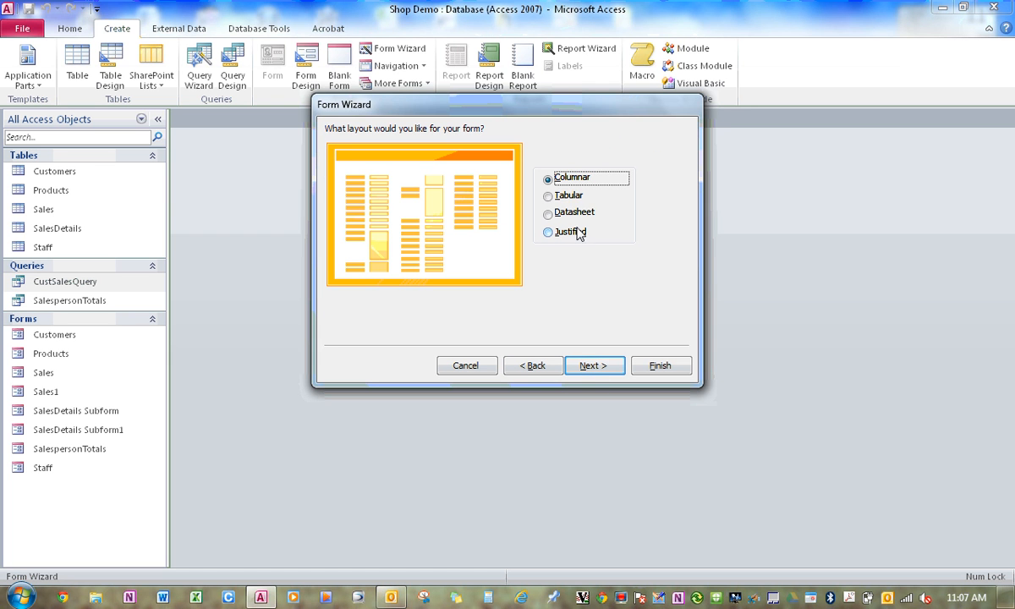
{"action": "left_click", "coordinate": [568, 196]}
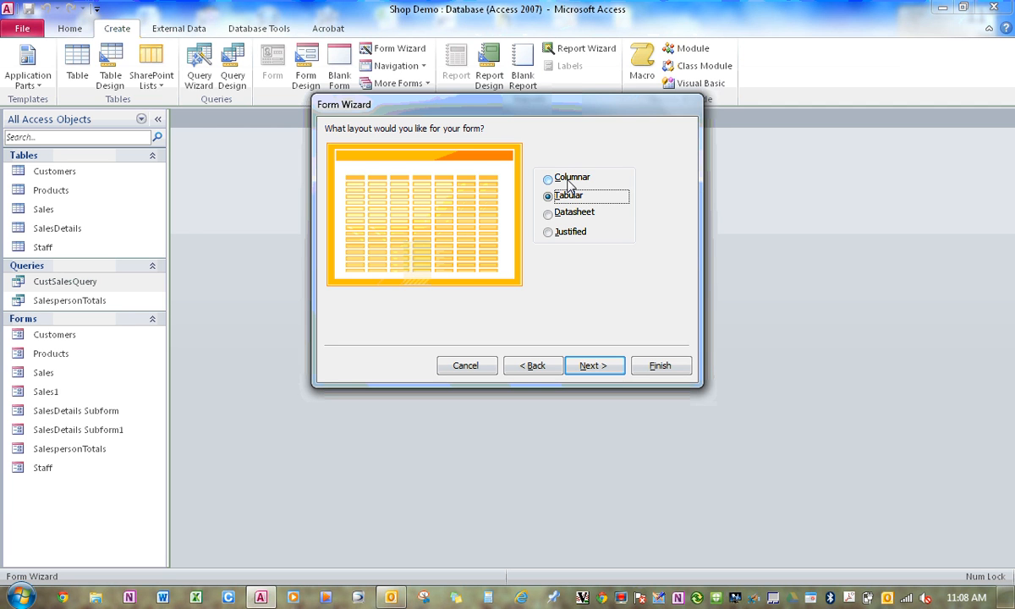
{"action": "left_click", "coordinate": [591, 365]}
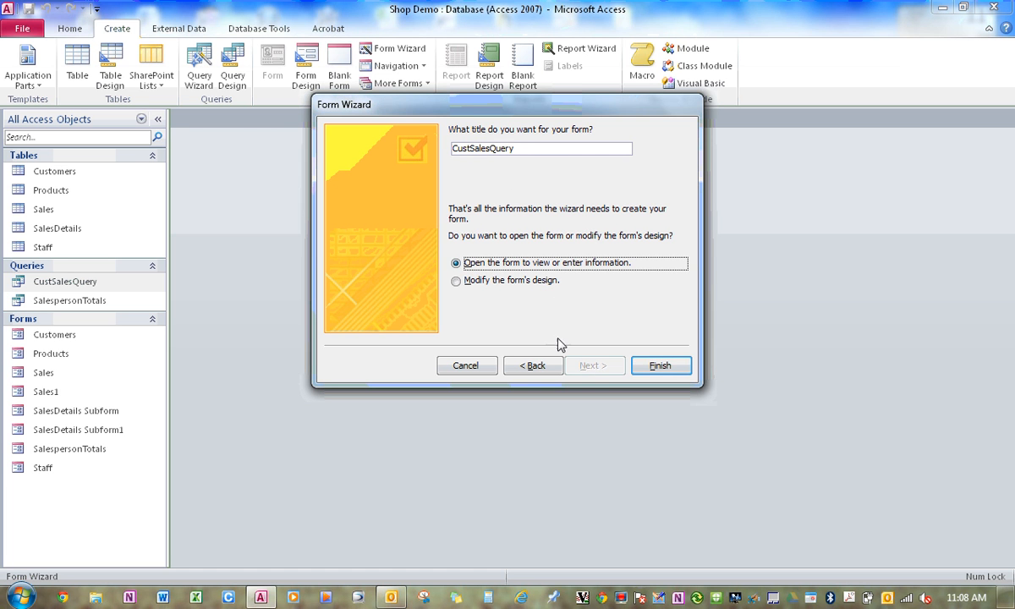
{"action": "left_click", "coordinate": [658, 366]}
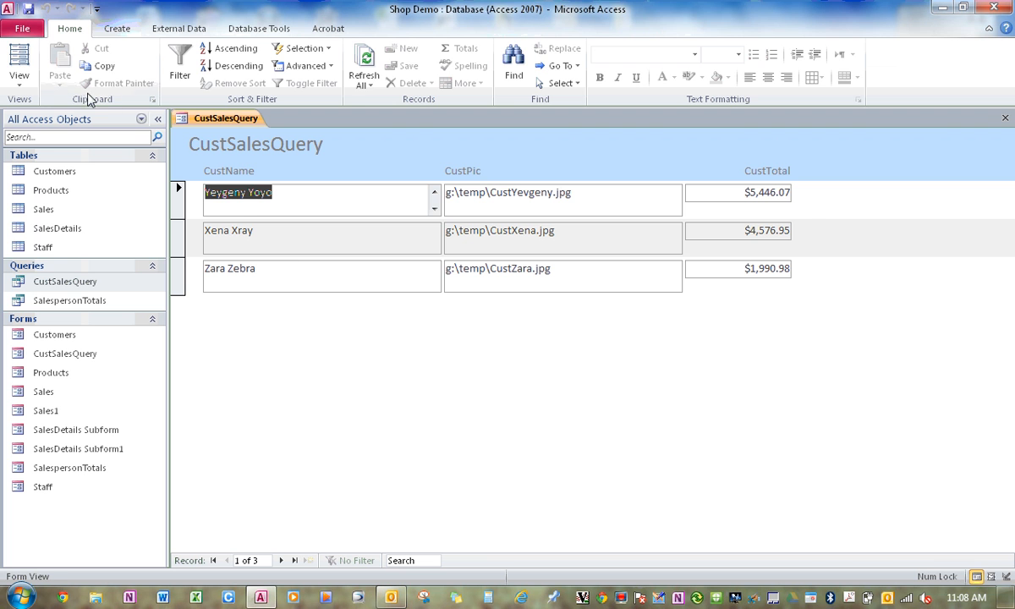
Switch the form to Design View and increase the Detail section's height to about 3.4 cm.
{"action": "left_click", "coordinate": [17, 55]}
{"action": "left_click", "coordinate": [17, 55]}
{"action": "left_click", "coordinate": [22, 85]}
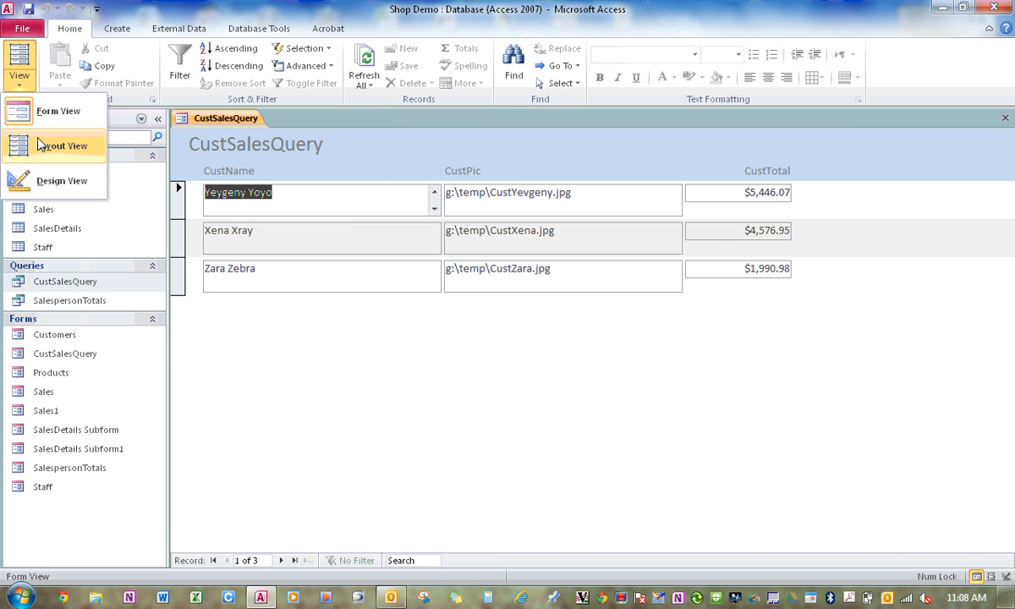
{"action": "left_click", "coordinate": [50, 181]}
{"action": "left_click_drag", "start_coordinate": [536, 267], "coordinate": [538, 330]}
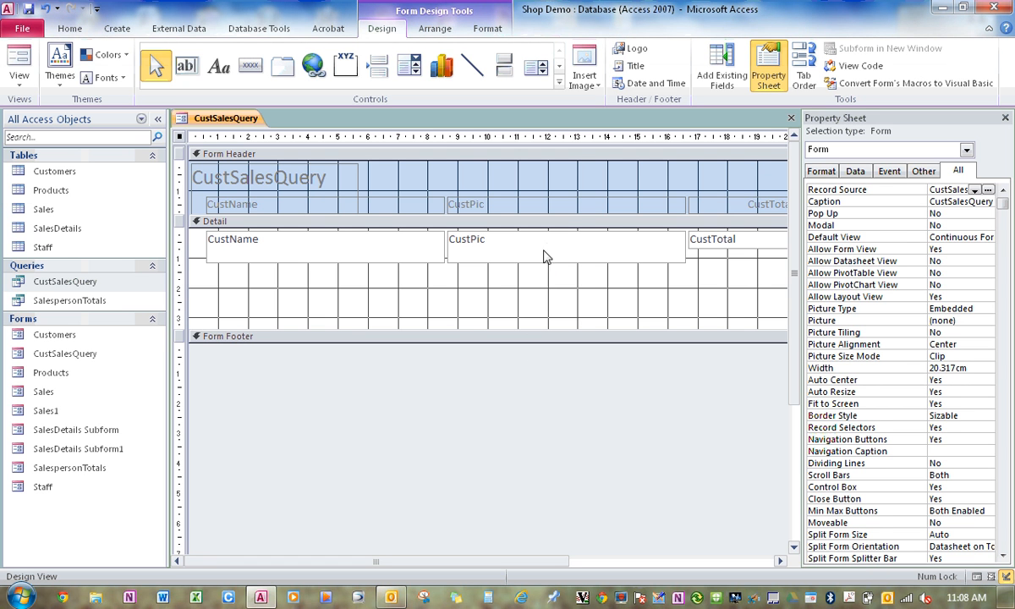
Set the Visible property of the CustPic text box in the Detail section to No.
{"action": "left_click", "coordinate": [548, 250]}
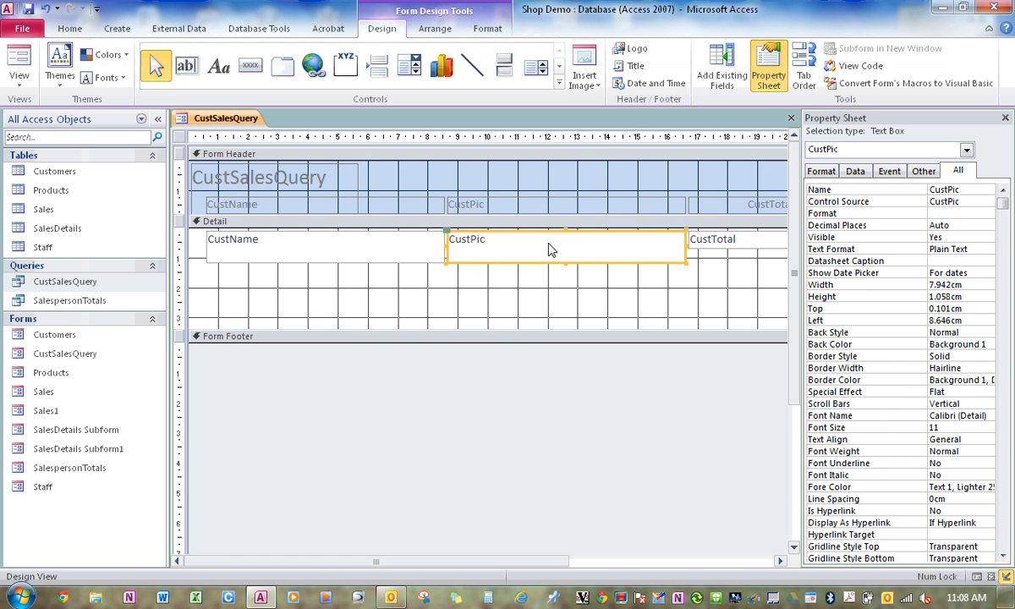
{"action": "double_click", "coordinate": [944, 238]}
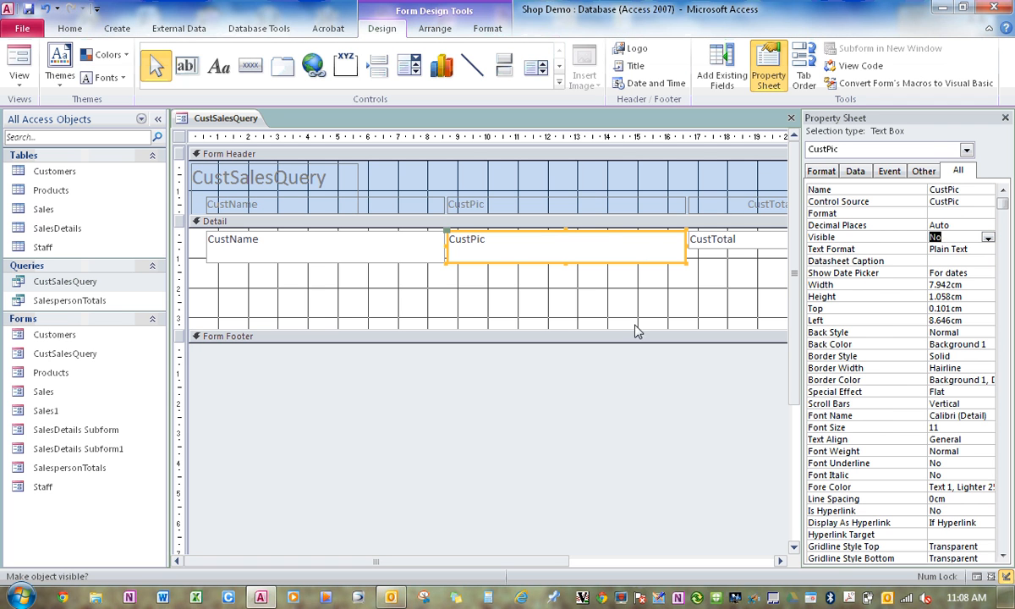
{"action": "left_click", "coordinate": [469, 313]}
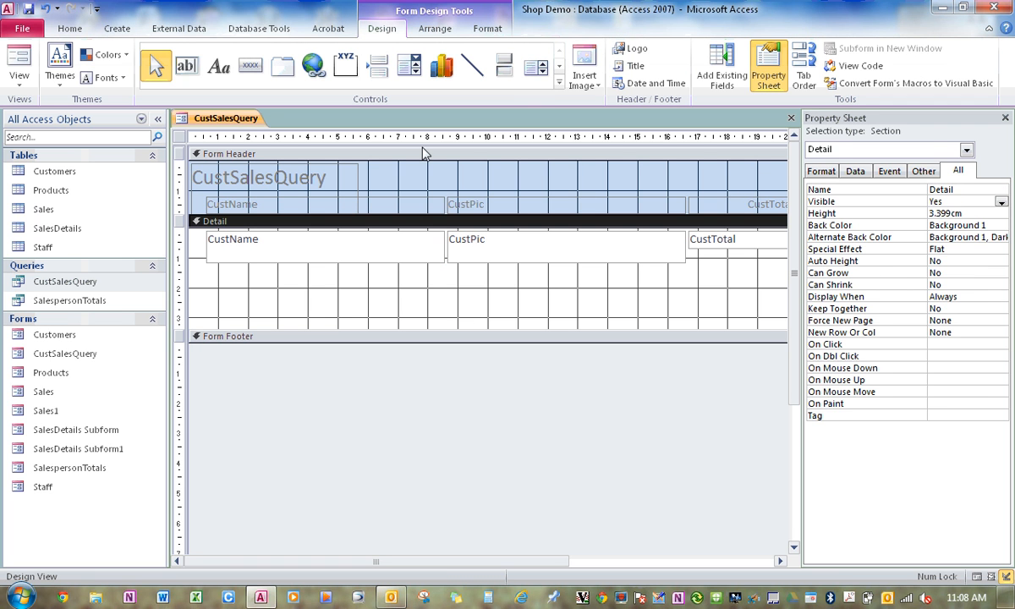
Draw an image control about 3.3 cm by 2.5 cm over the CustPic text box without choosing a picture file.
{"action": "left_click", "coordinate": [559, 66]}
{"action": "left_click", "coordinate": [378, 65]}
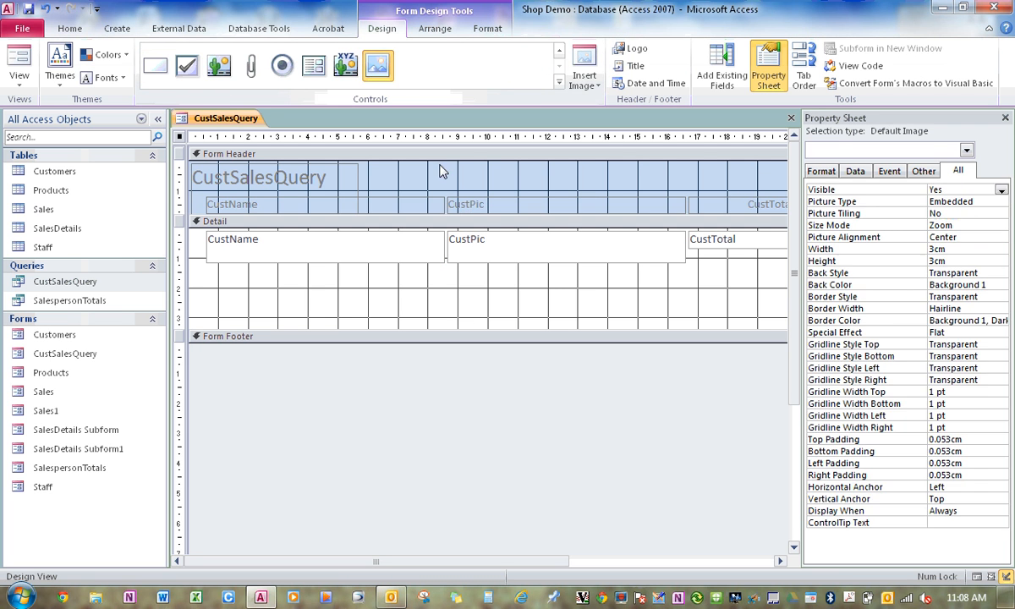
{"action": "left_click_drag", "start_coordinate": [517, 238], "coordinate": [618, 316]}
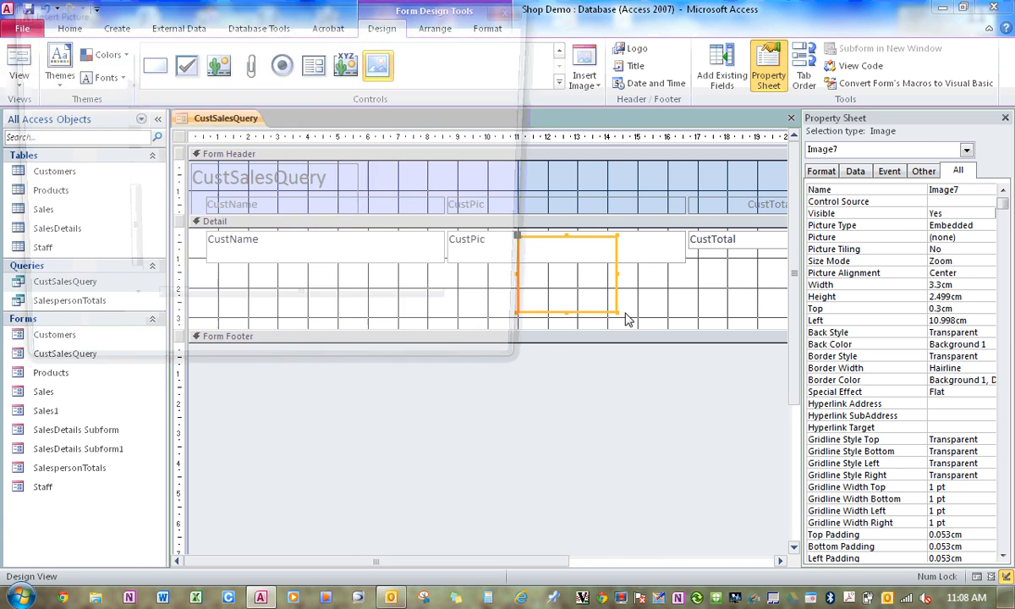
{"action": "left_click", "coordinate": [496, 360]}
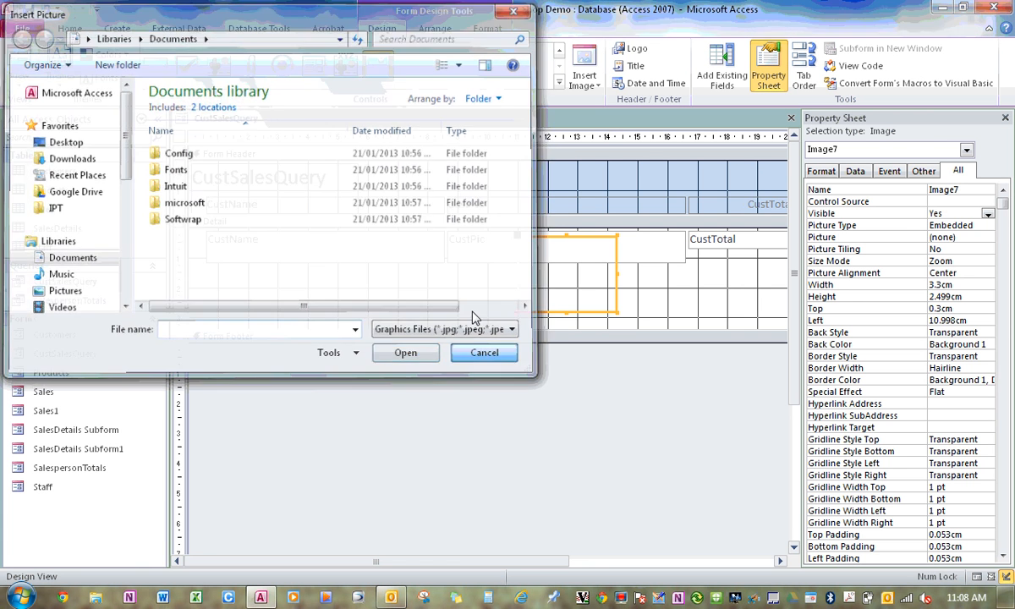
Set the new image control's Control Source to CustPic.
{"action": "left_click", "coordinate": [974, 201]}
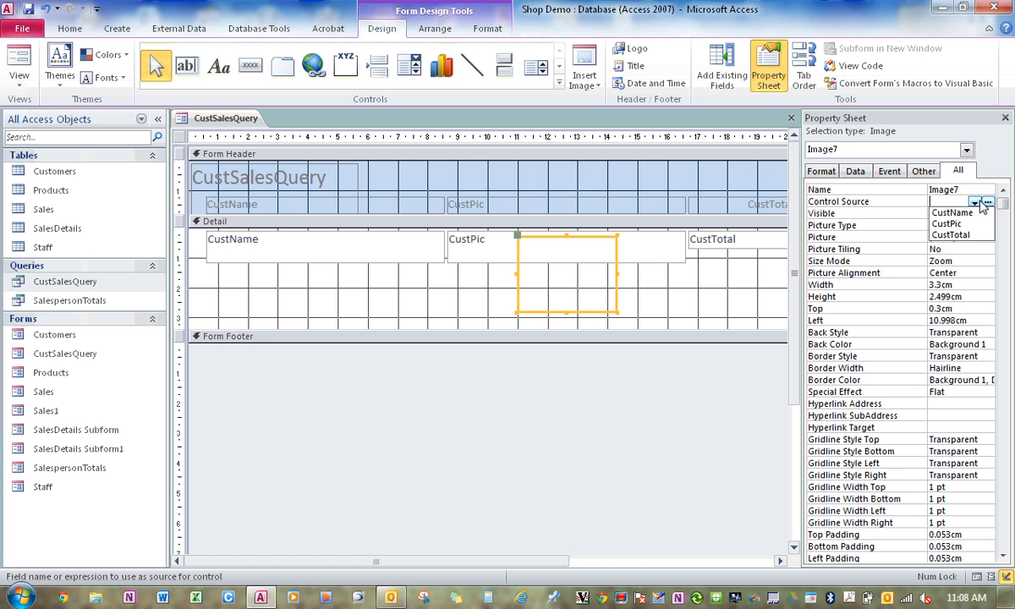
{"action": "left_click", "coordinate": [900, 214]}
{"action": "left_click", "coordinate": [659, 296]}
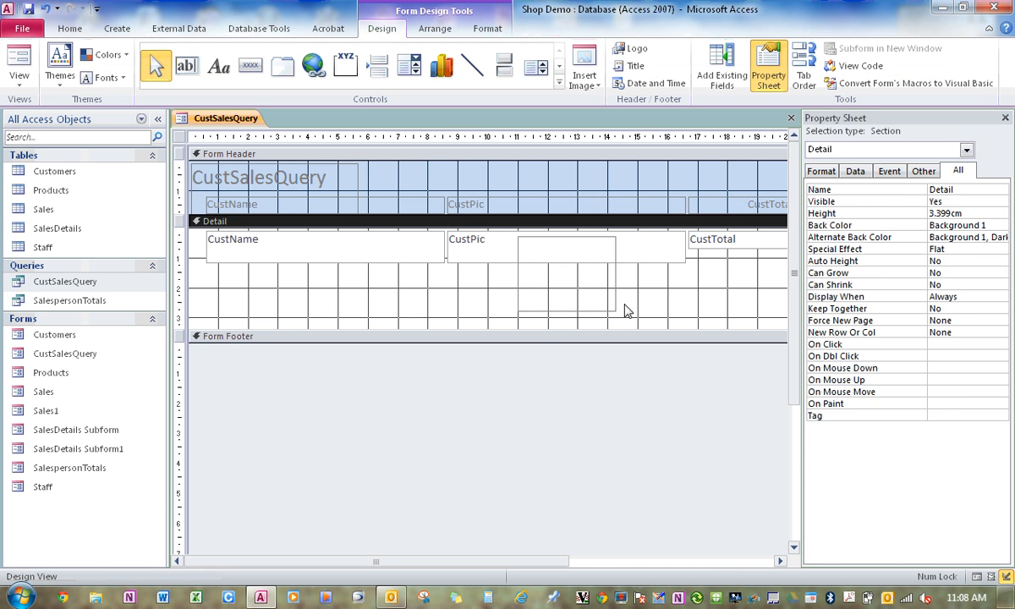
Move the CustName and CustTotal text boxes down beside the middle of the image and preview the form in Form View.
{"action": "left_click_drag", "start_coordinate": [321, 251], "coordinate": [323, 281]}
{"action": "left_click_drag", "start_coordinate": [715, 252], "coordinate": [709, 293]}
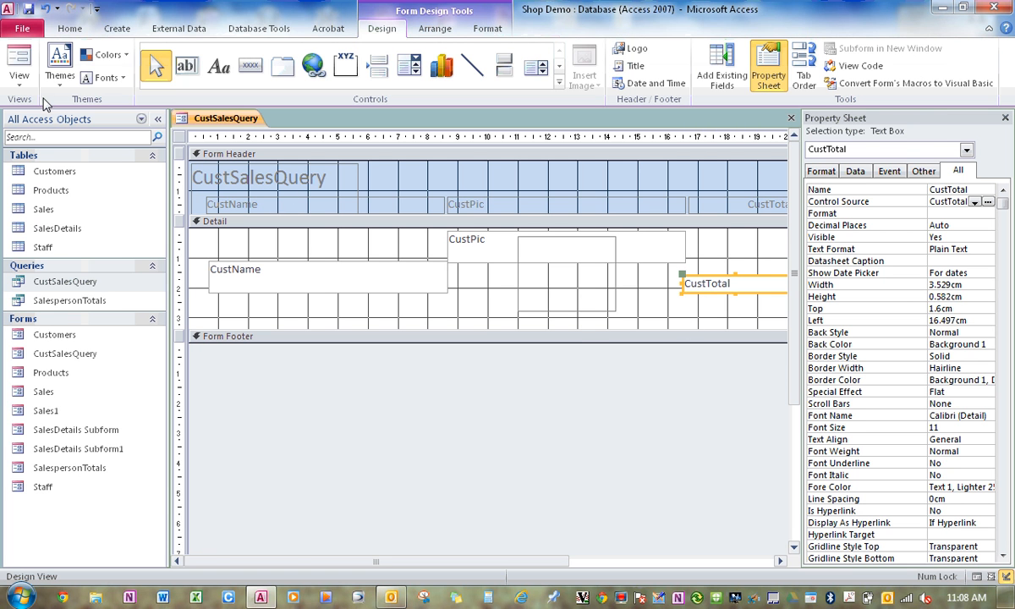
{"action": "left_click", "coordinate": [18, 59]}
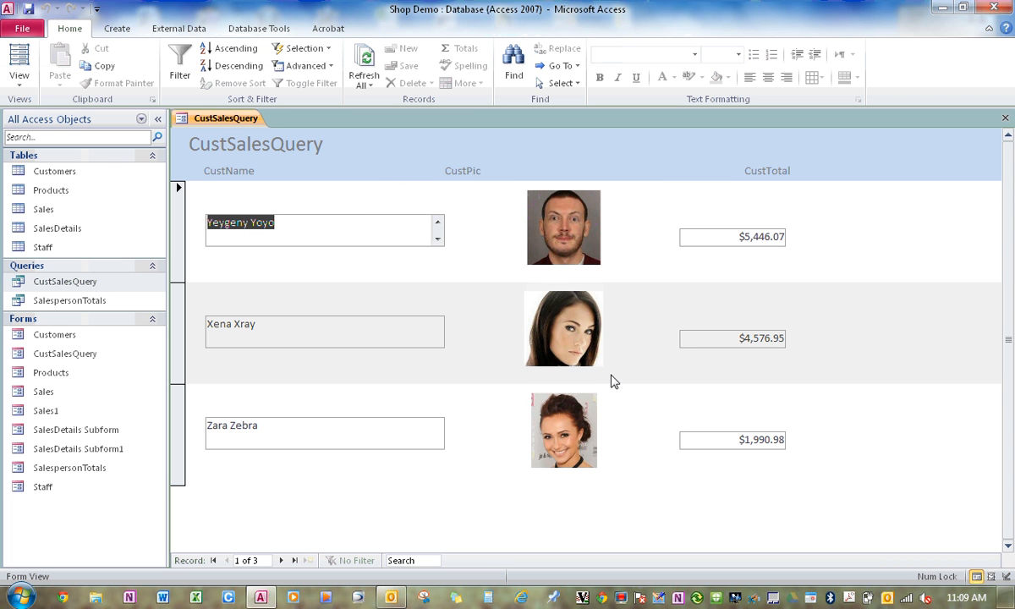
Return to Design View, widen the CustSalesQuery title label across the whole form and centre its text.
{"action": "left_click", "coordinate": [19, 80]}
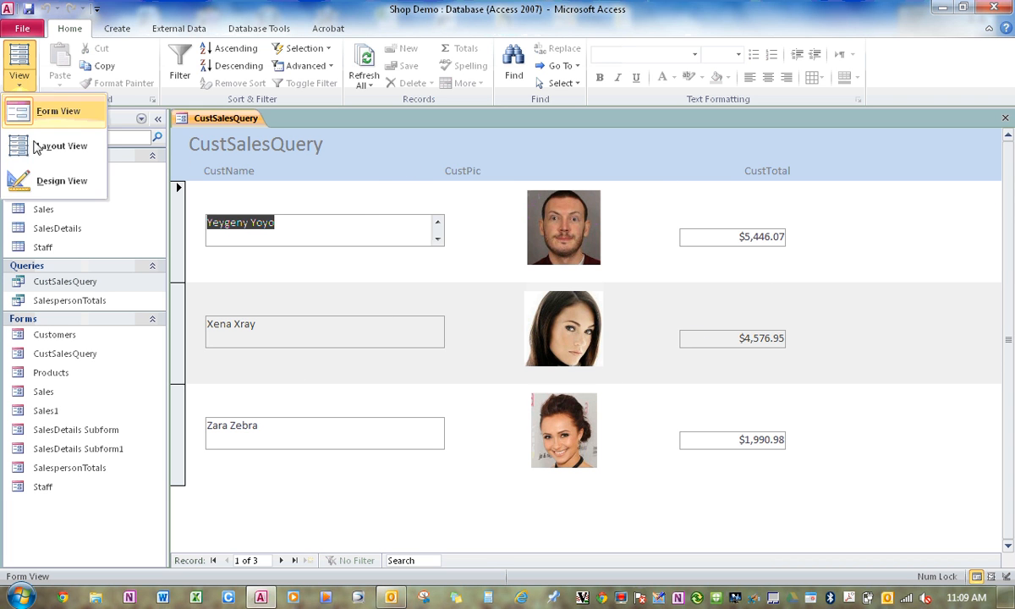
{"action": "left_click", "coordinate": [57, 186]}
{"action": "left_click", "coordinate": [270, 173]}
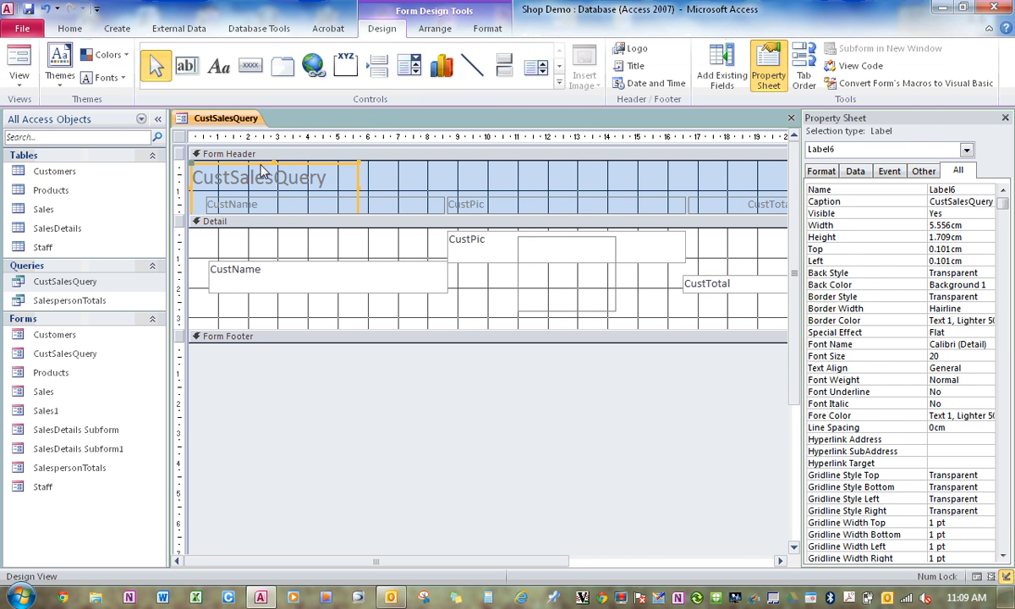
{"action": "left_click_drag", "start_coordinate": [358, 196], "coordinate": [732, 188]}
{"action": "left_click", "coordinate": [1004, 118]}
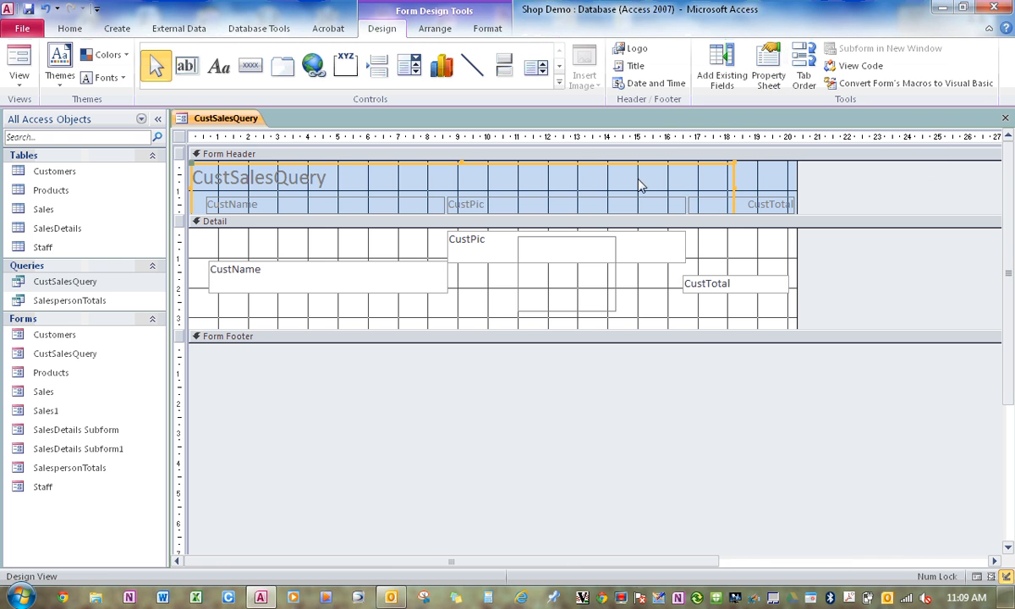
{"action": "left_click_drag", "start_coordinate": [735, 195], "coordinate": [793, 193]}
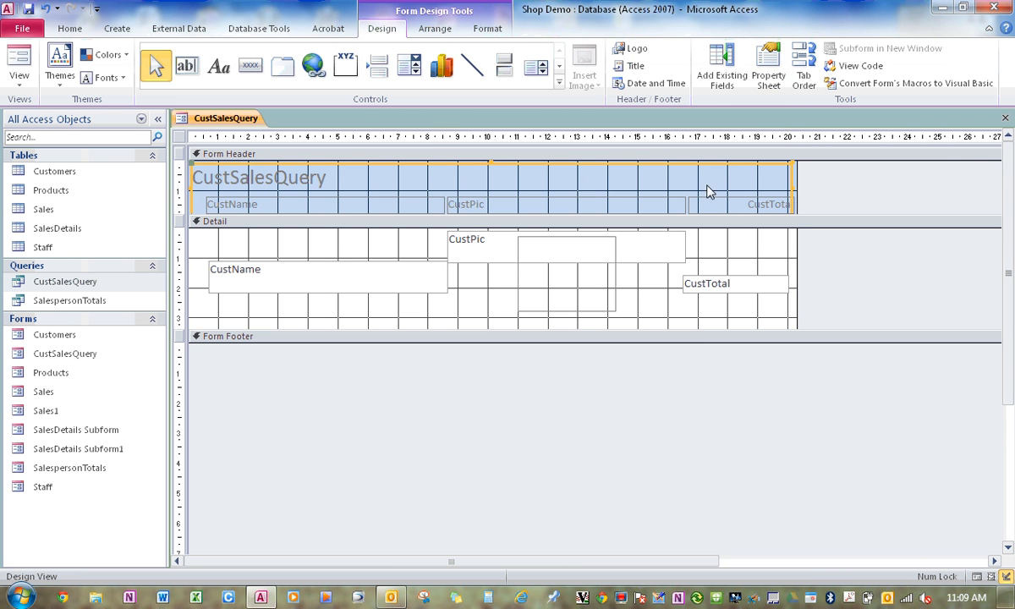
{"action": "left_click", "coordinate": [488, 30]}
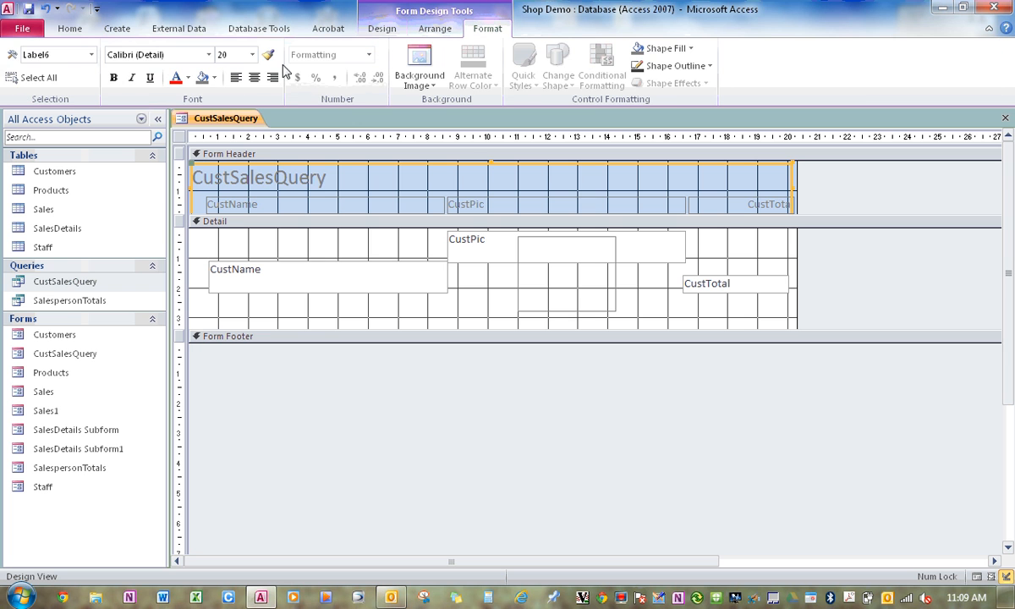
{"action": "left_click", "coordinate": [253, 77]}
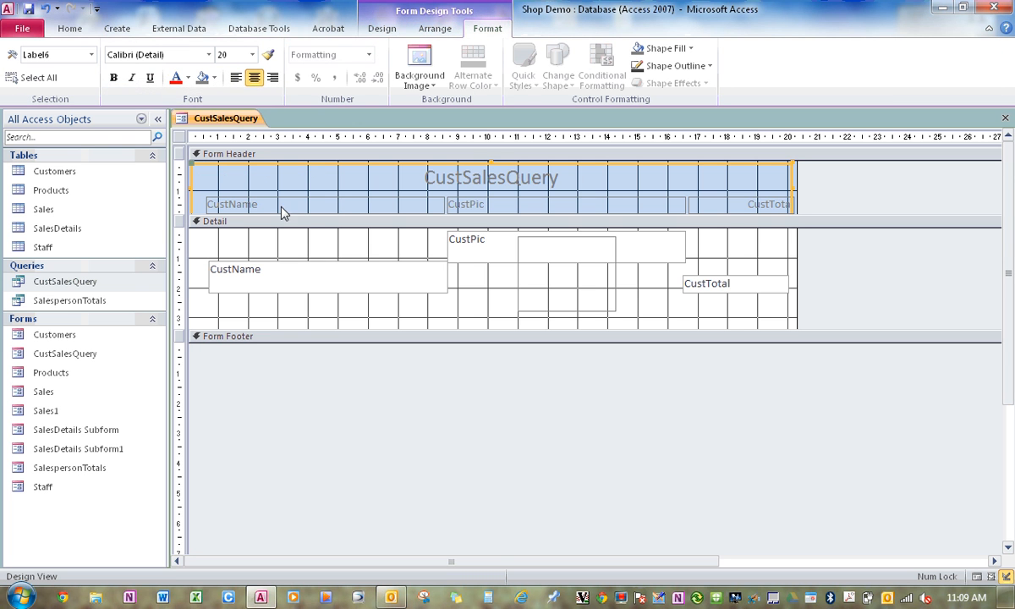
Extend the Form Header section slightly downward and shorten the title label so it ends above the column headings.
{"action": "left_click", "coordinate": [315, 211]}
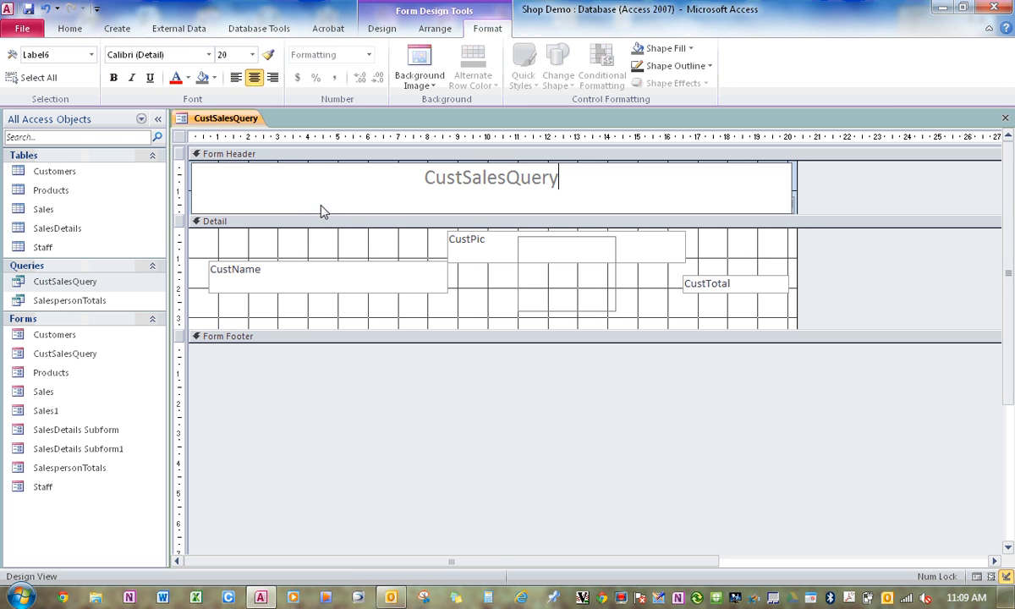
{"action": "left_click", "coordinate": [809, 186]}
{"action": "left_click", "coordinate": [744, 188]}
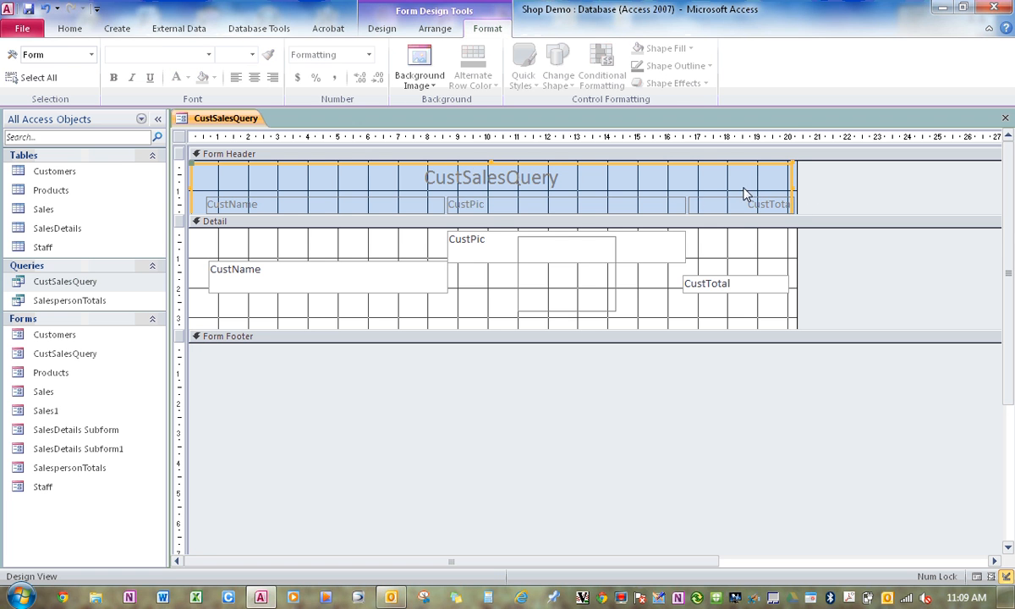
{"action": "left_click_drag", "start_coordinate": [491, 216], "coordinate": [489, 220]}
{"action": "left_click", "coordinate": [494, 200]}
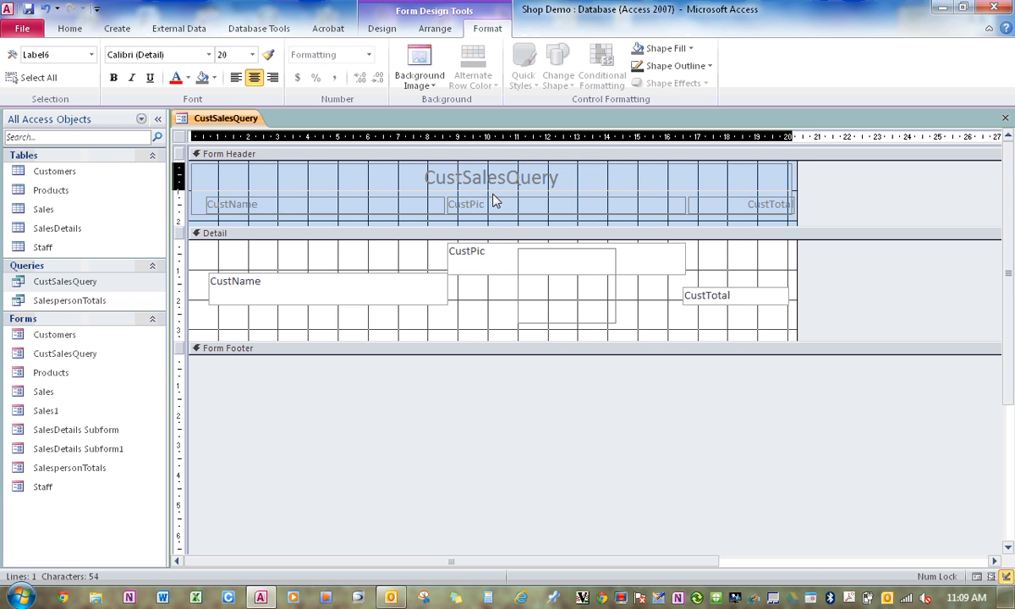
{"action": "key", "text": "Escape"}
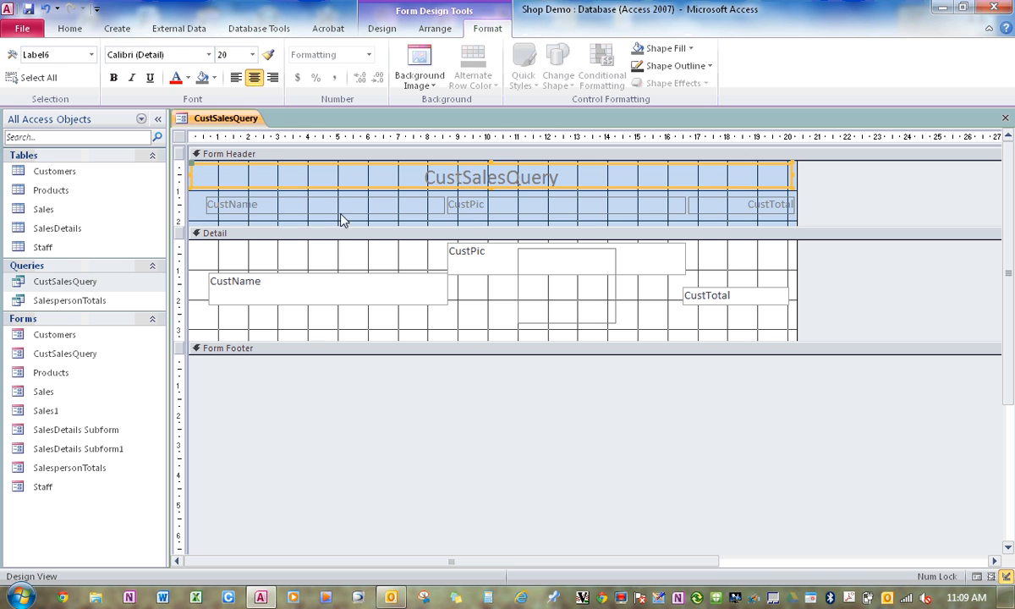
Centre the text of the CustName, CustPic and CustTotal heading labels in the Form Header.
{"action": "left_click", "coordinate": [311, 208]}
{"action": "left_click", "coordinate": [254, 77]}
{"action": "left_click", "coordinate": [499, 207]}
{"action": "left_click", "coordinate": [254, 77]}
{"action": "left_click", "coordinate": [708, 204]}
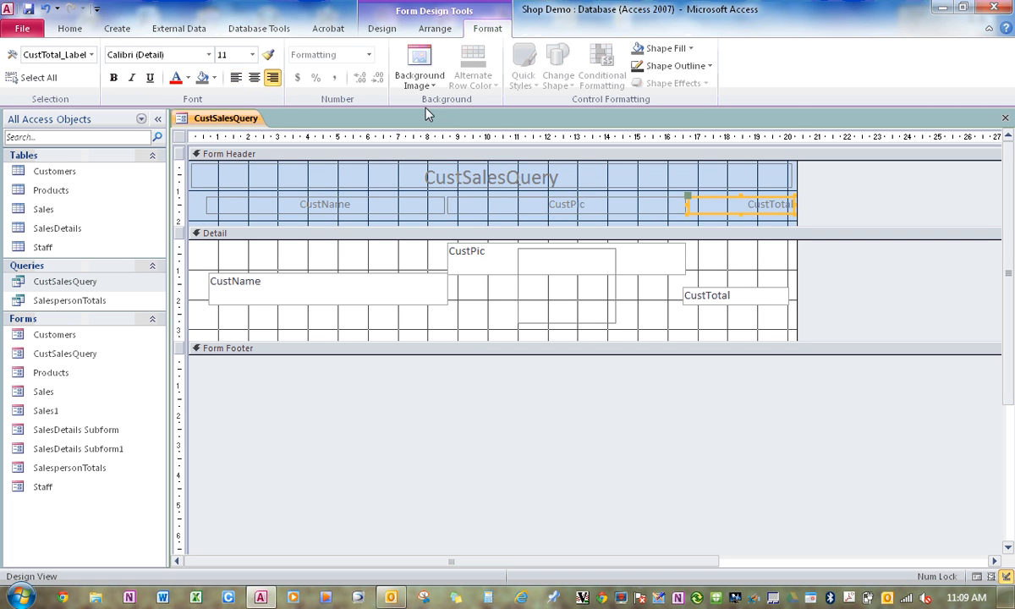
{"action": "left_click", "coordinate": [254, 78]}
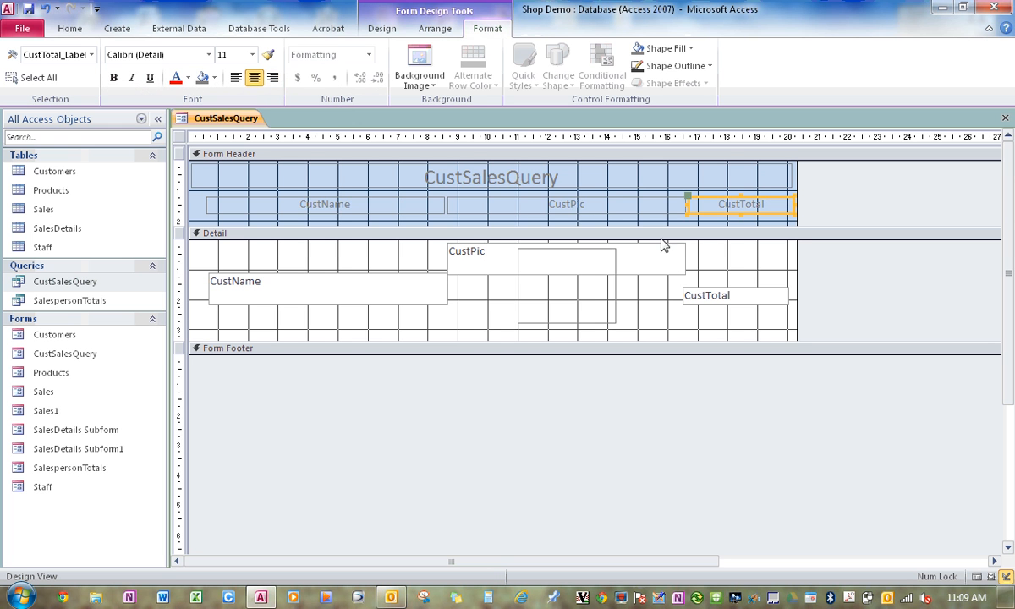
Make the CustTotal heading bold at 14 pt and copy its formatting to the CustPic and CustName headings.
{"action": "left_click", "coordinate": [113, 77]}
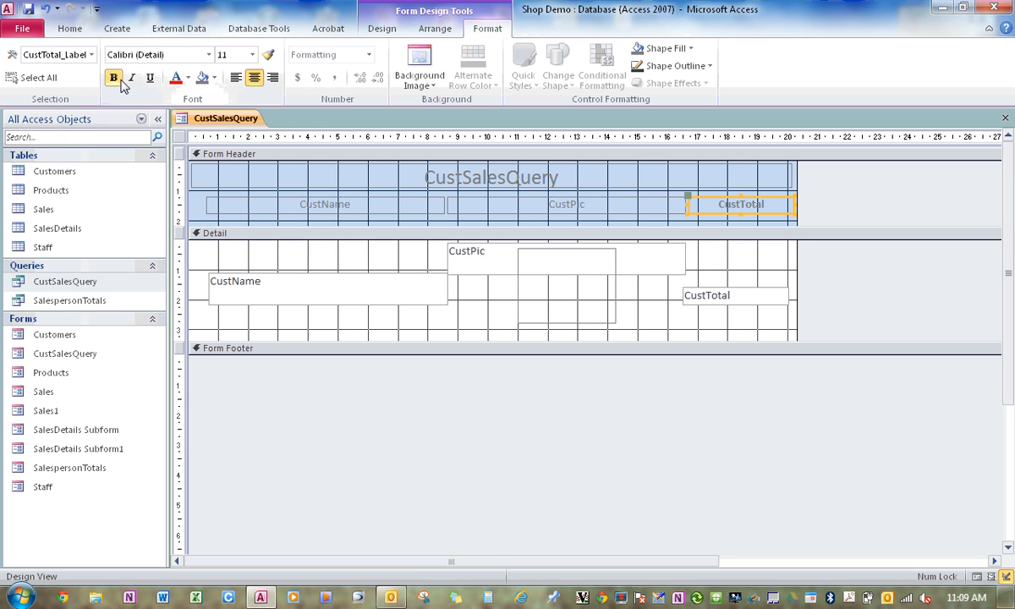
{"action": "left_click", "coordinate": [252, 54]}
{"action": "left_click", "coordinate": [227, 140]}
{"action": "left_click", "coordinate": [268, 54]}
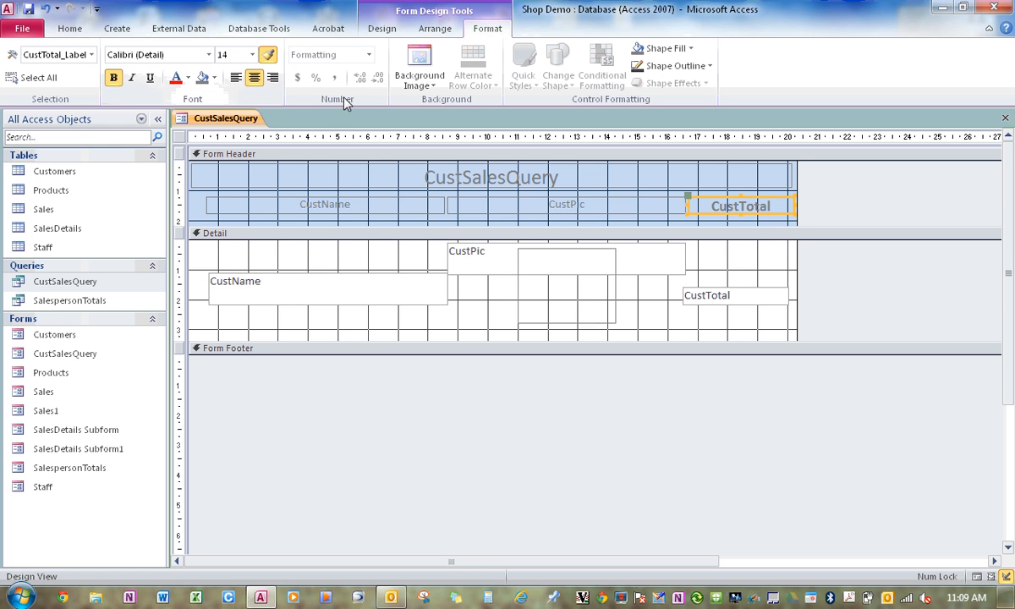
{"action": "left_click", "coordinate": [549, 213]}
{"action": "left_click", "coordinate": [319, 207]}
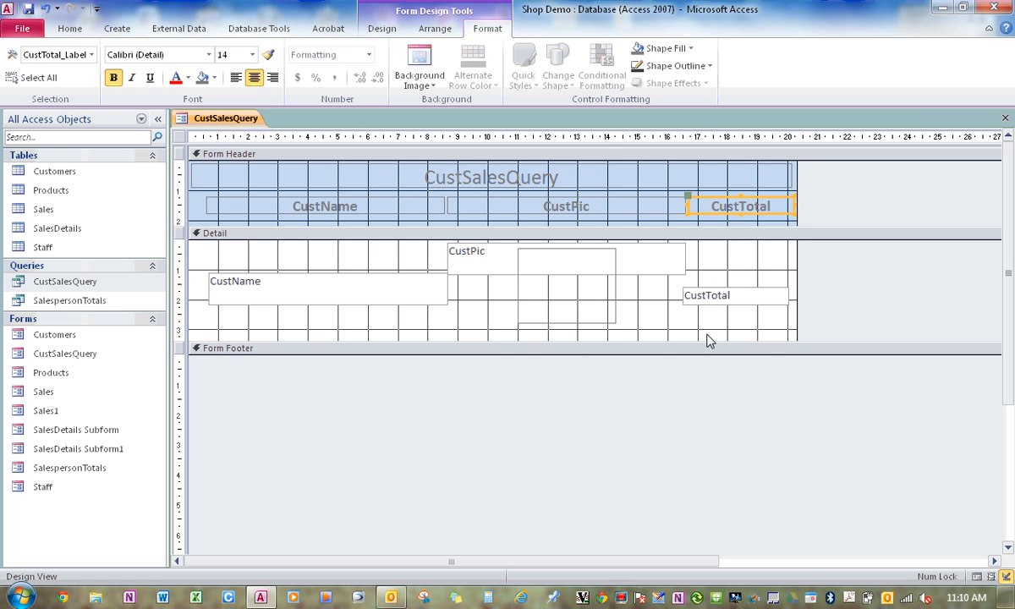
Format the CustTotal text box in the Detail section as bold with a font size of 14.
{"action": "left_click", "coordinate": [726, 301]}
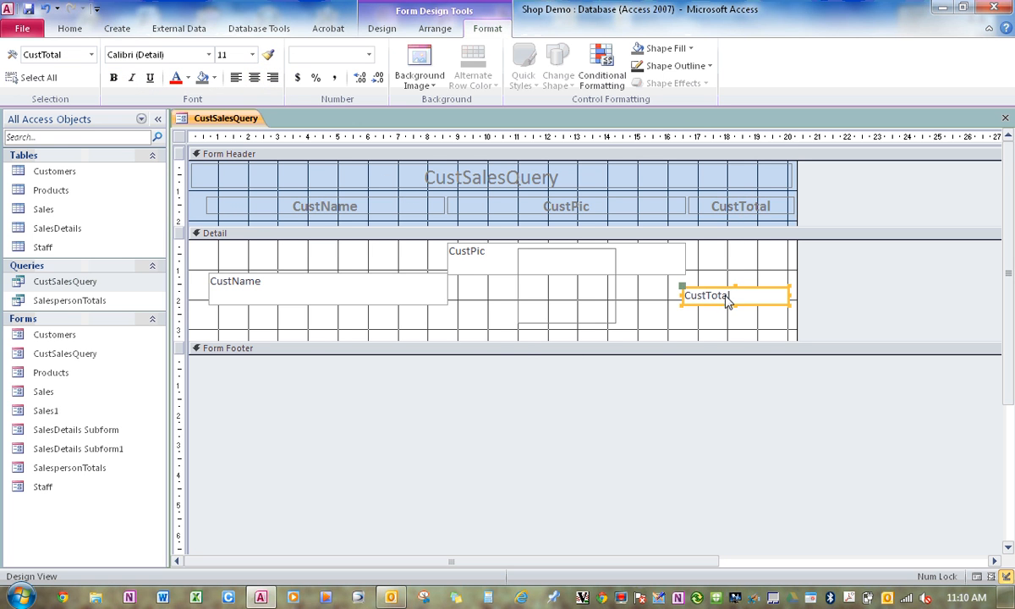
{"action": "left_click", "coordinate": [115, 78]}
{"action": "left_click", "coordinate": [252, 54]}
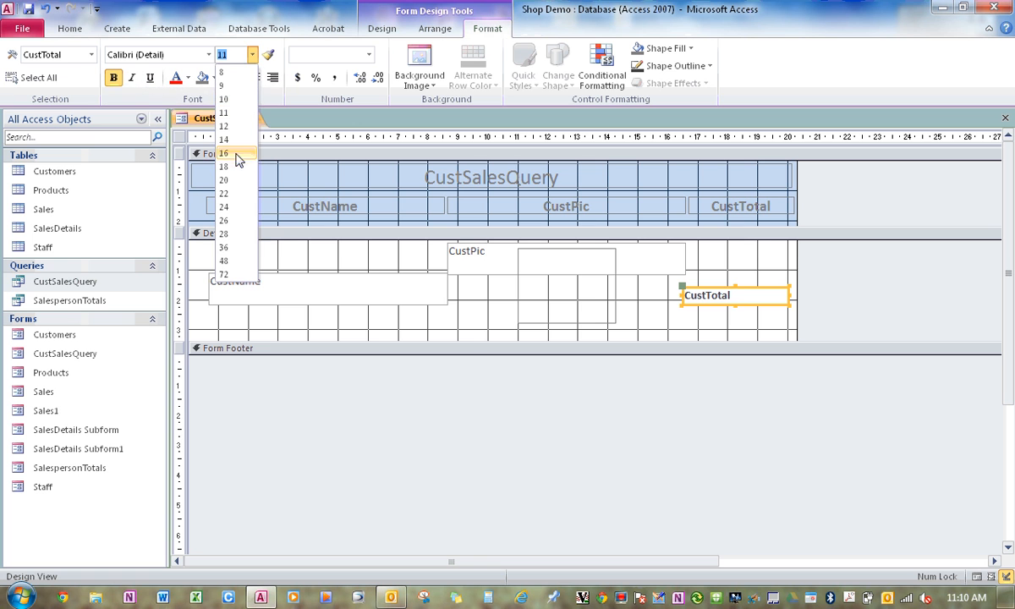
{"action": "left_click", "coordinate": [225, 140]}
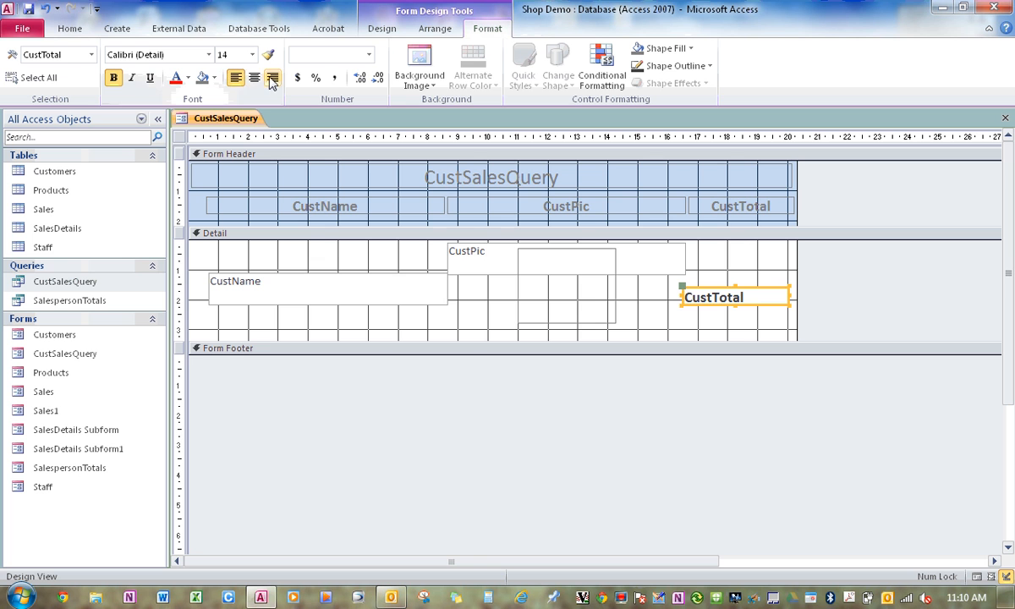
Keep the CustTotal text box left-aligned, copy its formatting to the CustName text box in the Detail section, and preview the form.
{"action": "left_click", "coordinate": [271, 77]}
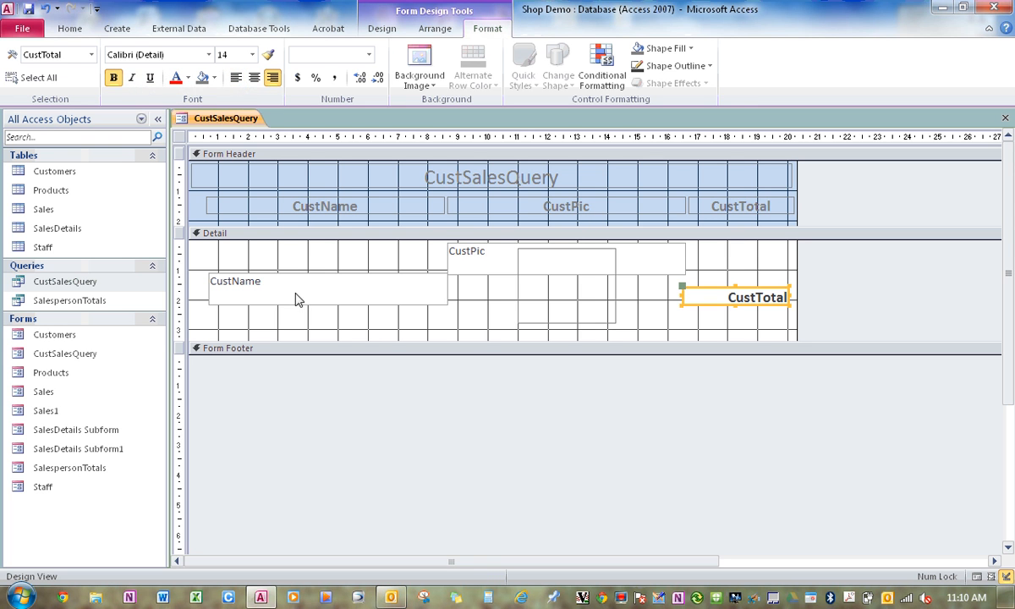
{"action": "left_click", "coordinate": [236, 77]}
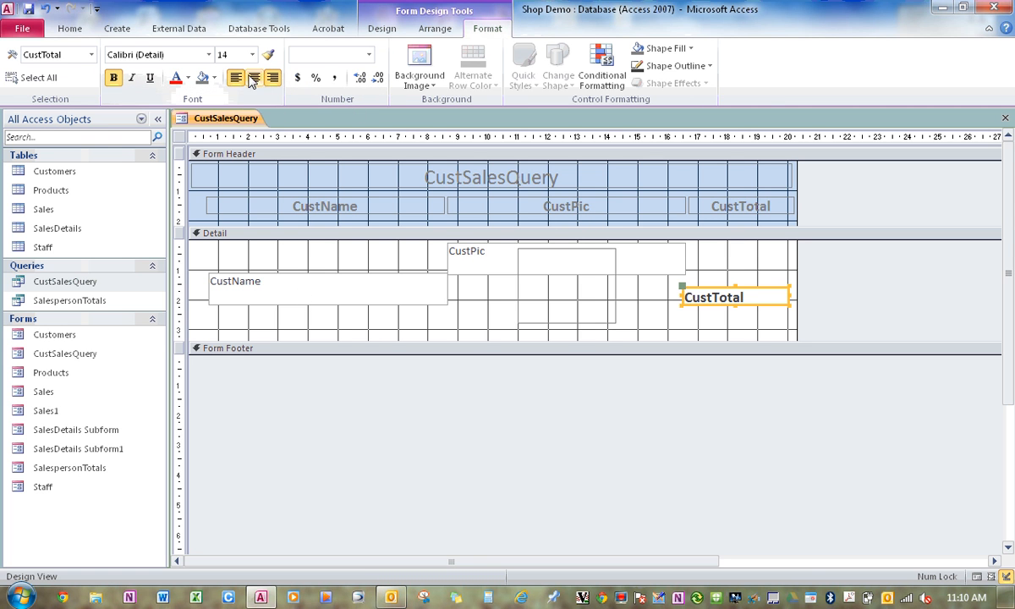
{"action": "left_click", "coordinate": [328, 291]}
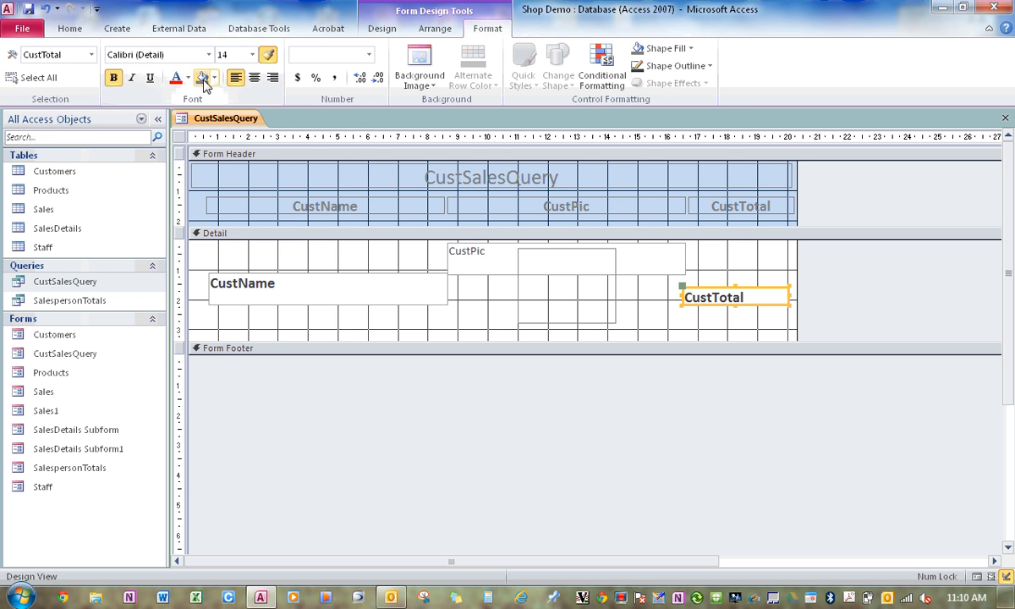
{"action": "left_click", "coordinate": [385, 32]}
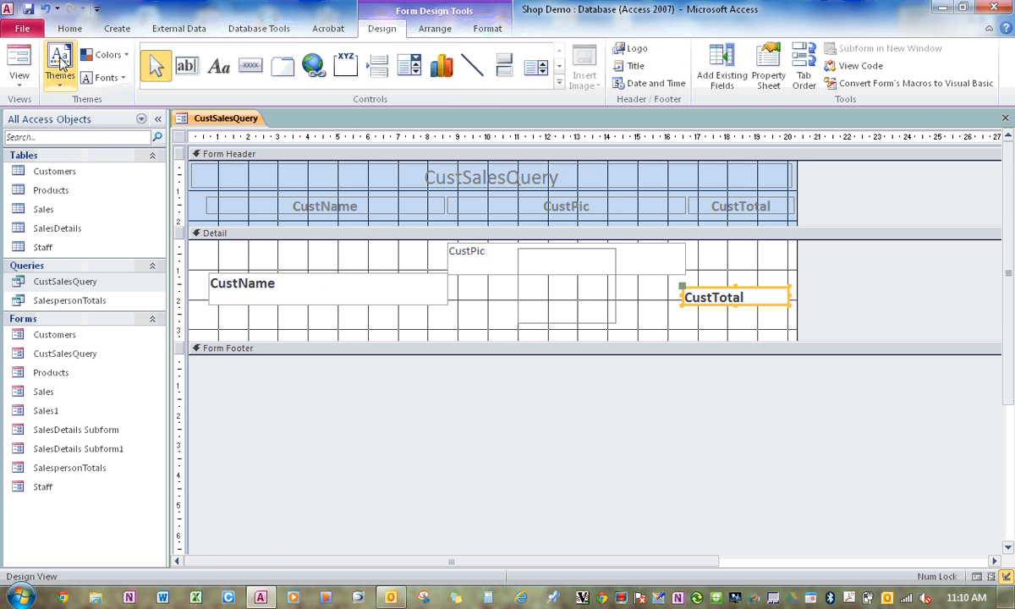
{"action": "left_click", "coordinate": [19, 61]}
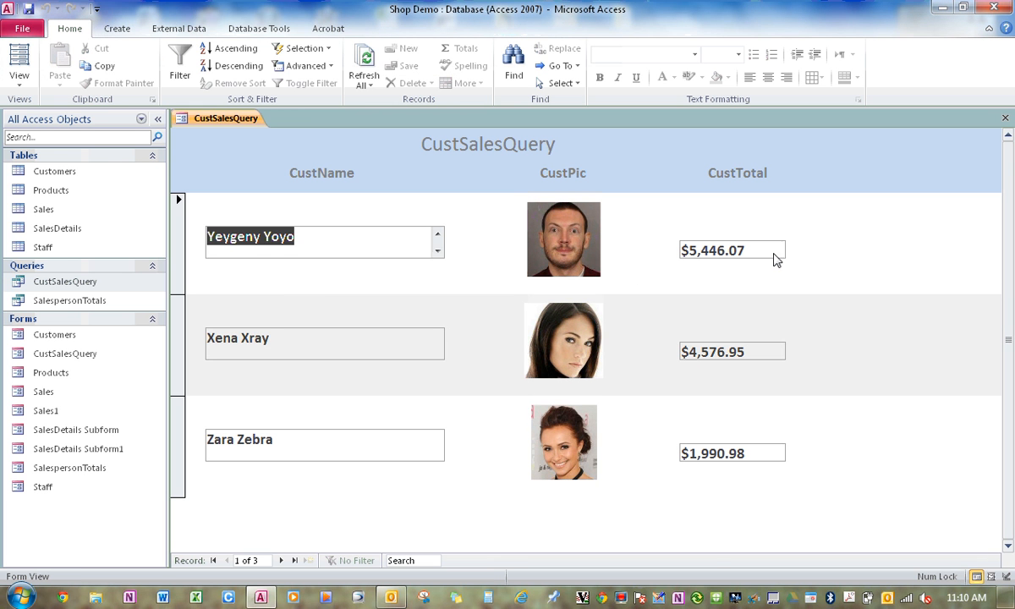
Return the form to Design View and right-align the CustTotal text box in the Detail section.
{"action": "left_click", "coordinate": [19, 77]}
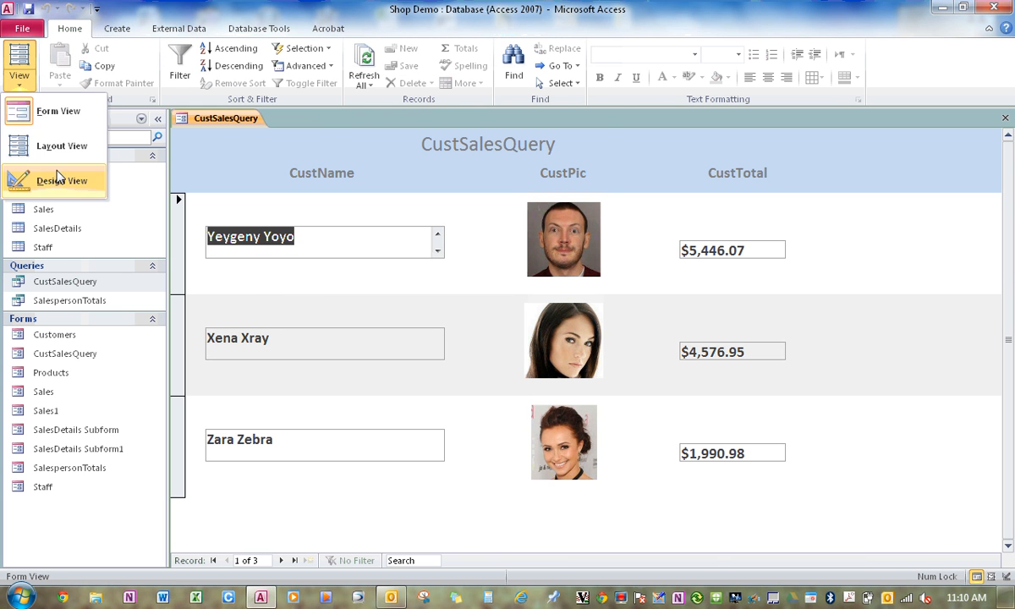
{"action": "left_click", "coordinate": [55, 177]}
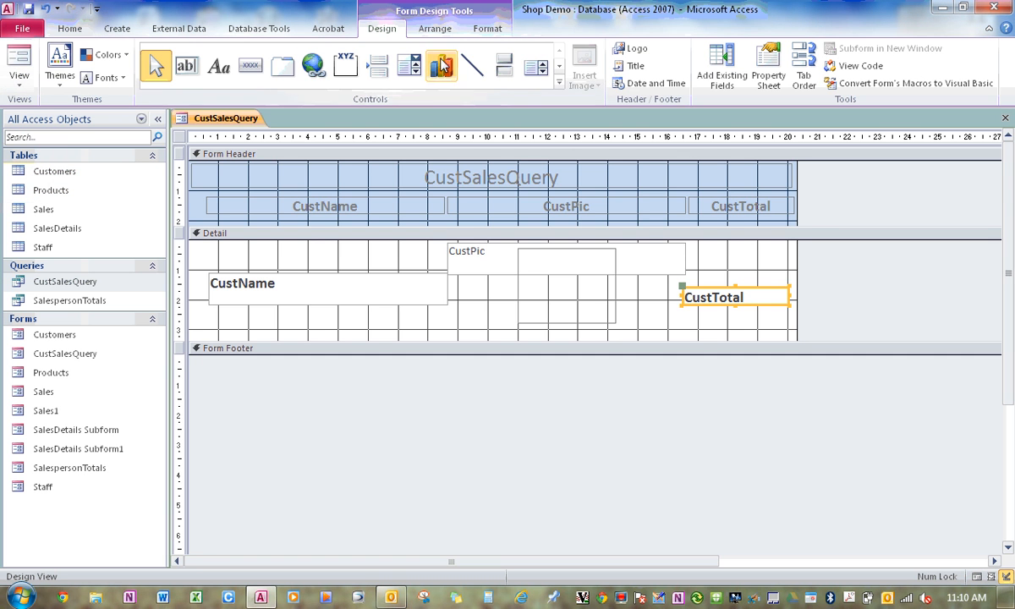
{"action": "left_click", "coordinate": [487, 30]}
{"action": "left_click", "coordinate": [271, 77]}
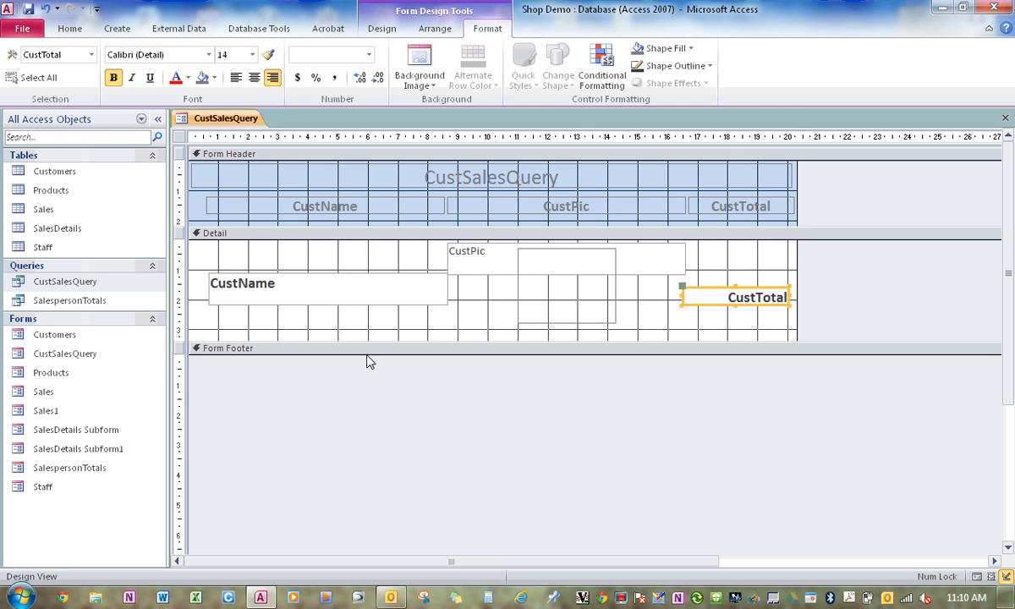
Open up the Form Footer to just over 1 cm high and add a text box about 3.4 cm wide below CustTotal.
{"action": "left_click_drag", "start_coordinate": [483, 355], "coordinate": [479, 397]}
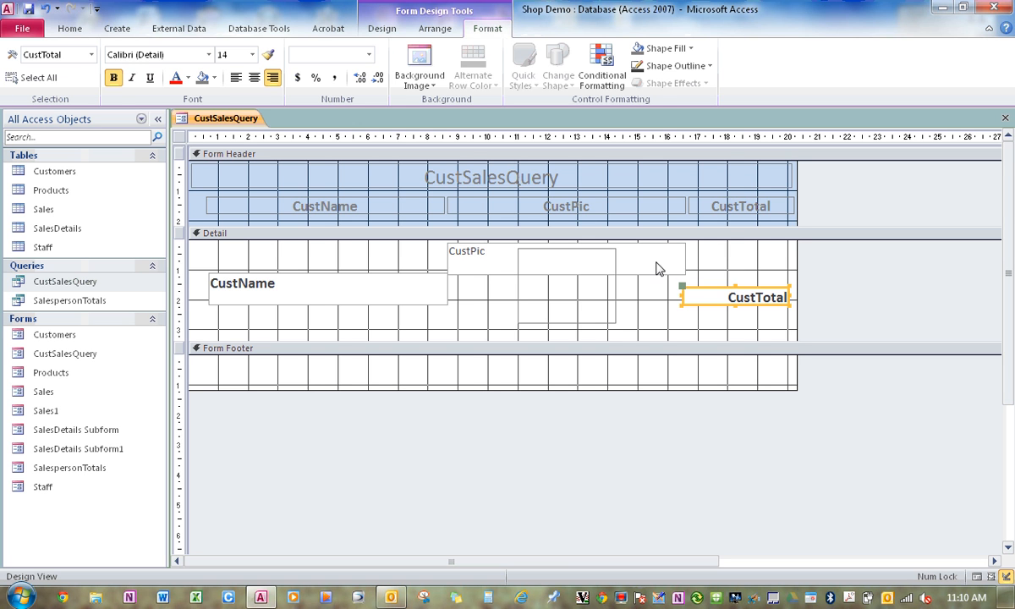
{"action": "left_click", "coordinate": [390, 30]}
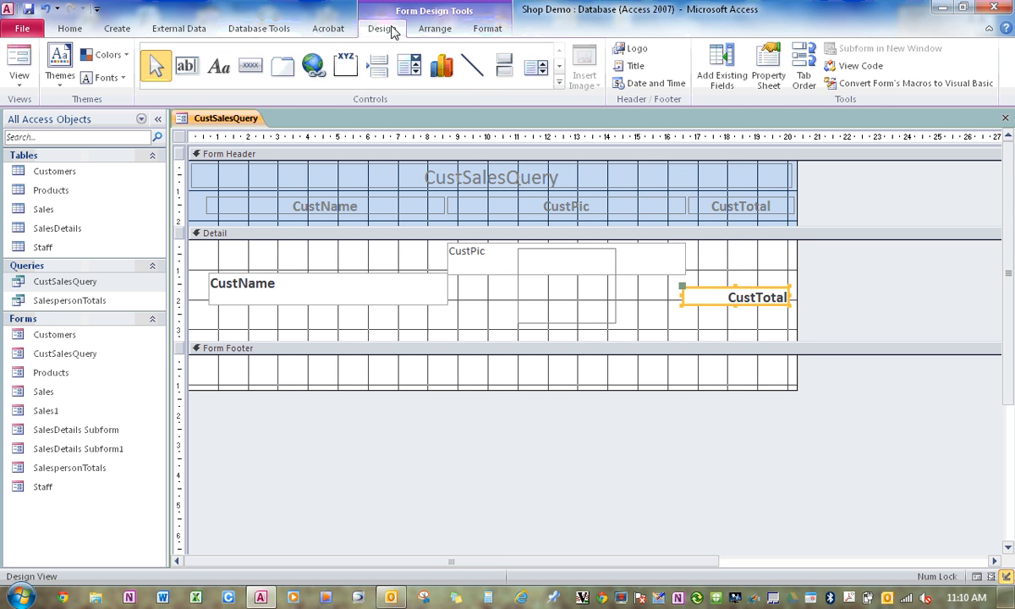
{"action": "left_click", "coordinate": [186, 65]}
{"action": "left_click_drag", "start_coordinate": [689, 363], "coordinate": [790, 384]}
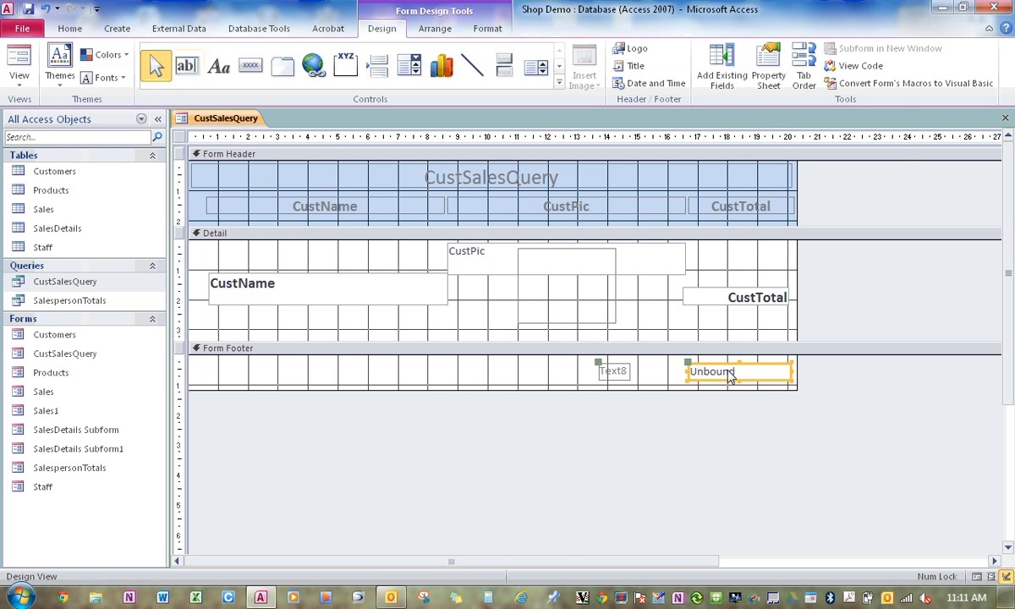
Set the footer text box's control source to =Sum([CustTotal]) and its format to Currency.
{"action": "right_click", "coordinate": [759, 378]}
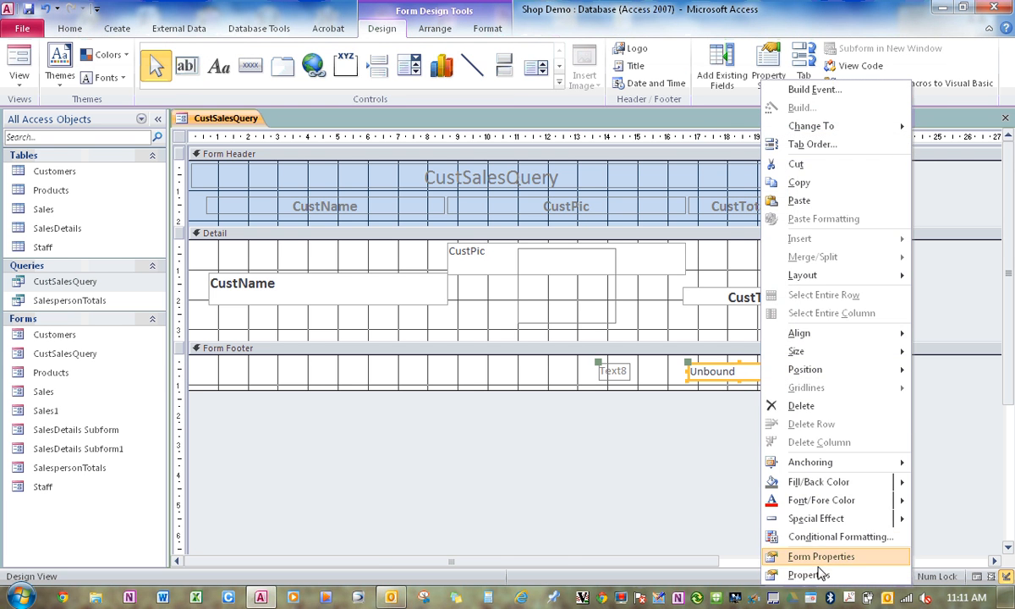
{"action": "left_click", "coordinate": [812, 545]}
{"action": "left_click", "coordinate": [879, 201]}
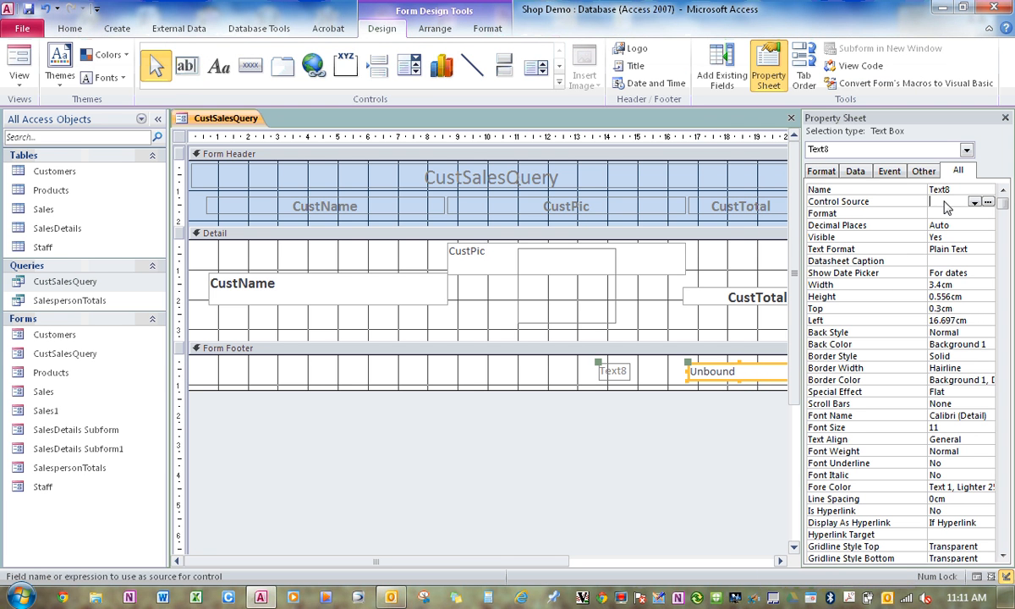
{"action": "type", "text": "=sum("}
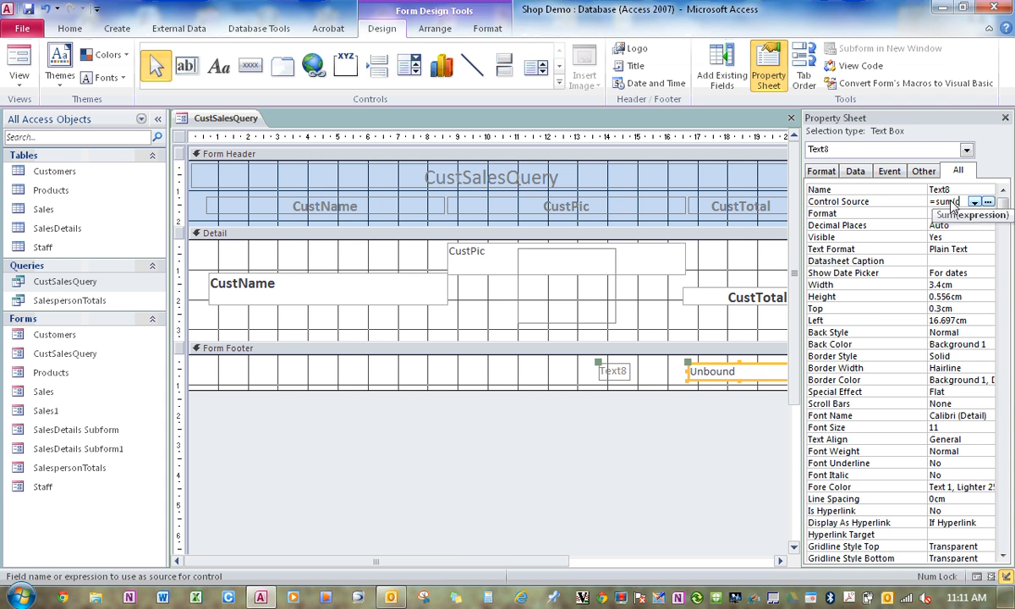
{"action": "type", "text": "custtot"}
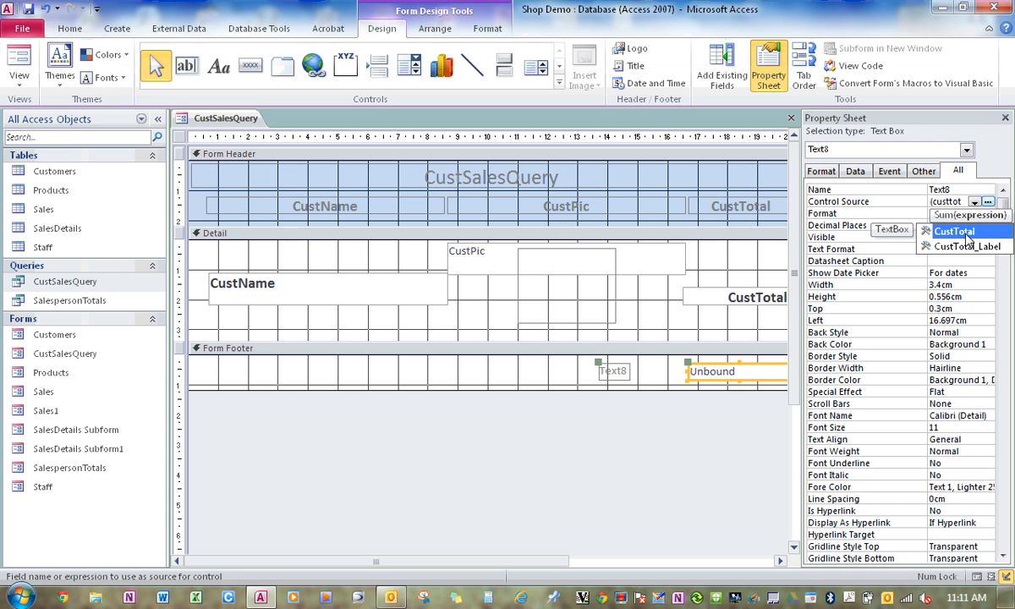
{"action": "double_click", "coordinate": [966, 233]}
{"action": "type", "text": ")"}
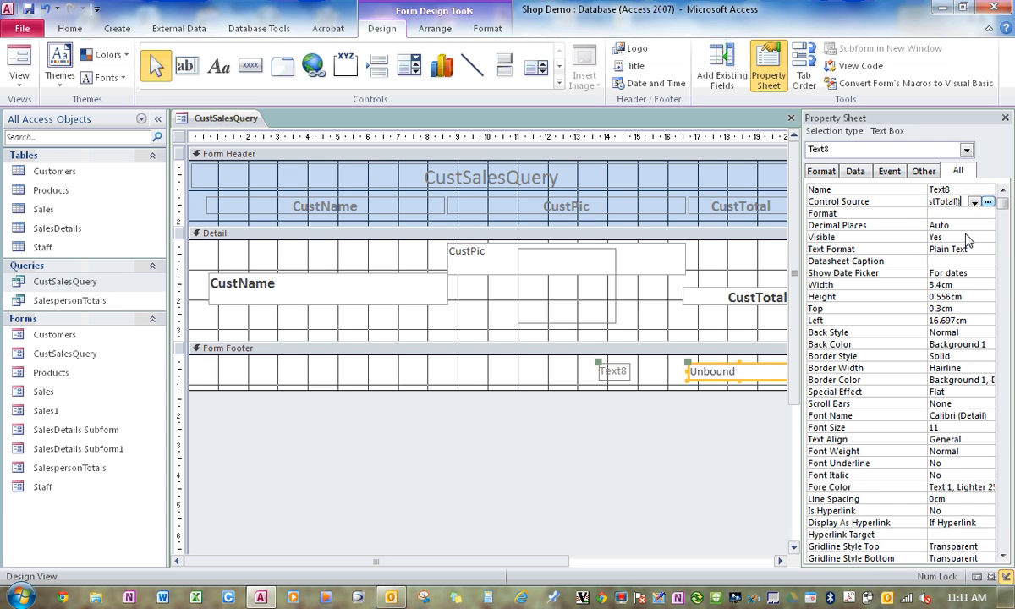
{"action": "key", "text": "Return"}
{"action": "type", "text": "cy"}
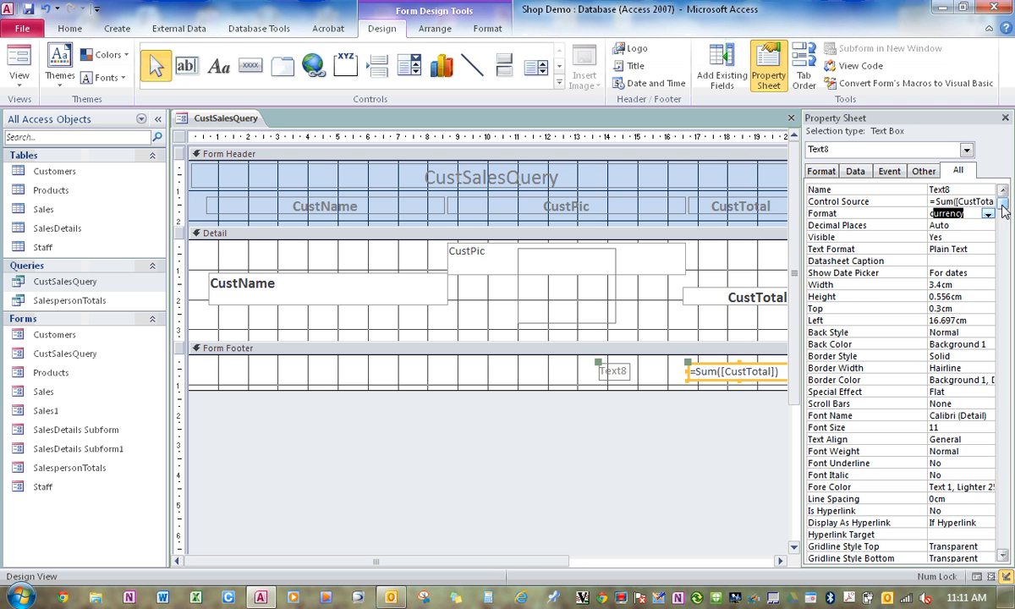
Review the footer text box's expression in the Expression Builder, and check the total in Form View before returning to Design View.
{"action": "left_click", "coordinate": [975, 202]}
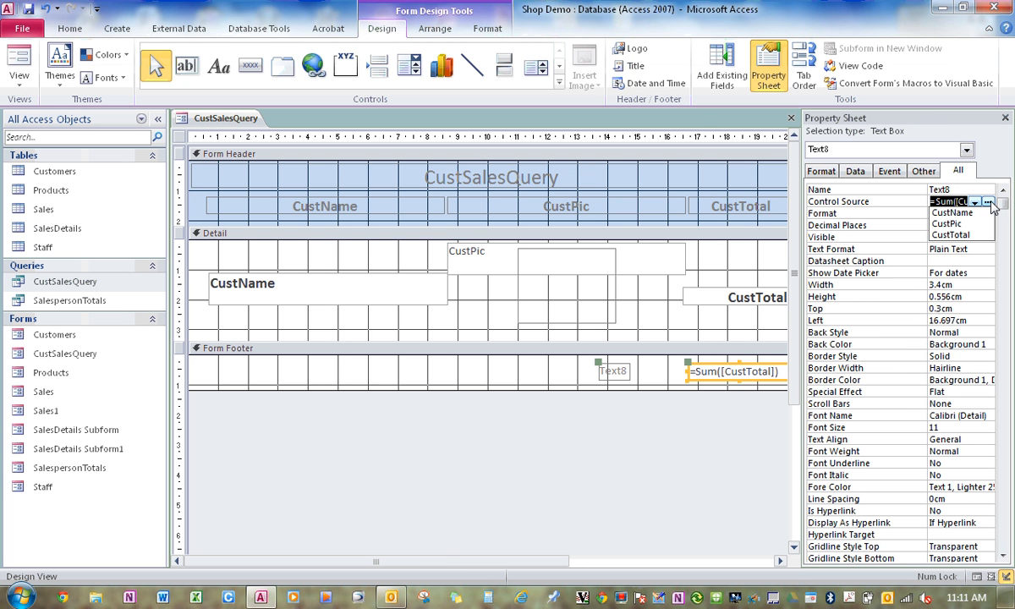
{"action": "left_click", "coordinate": [987, 203]}
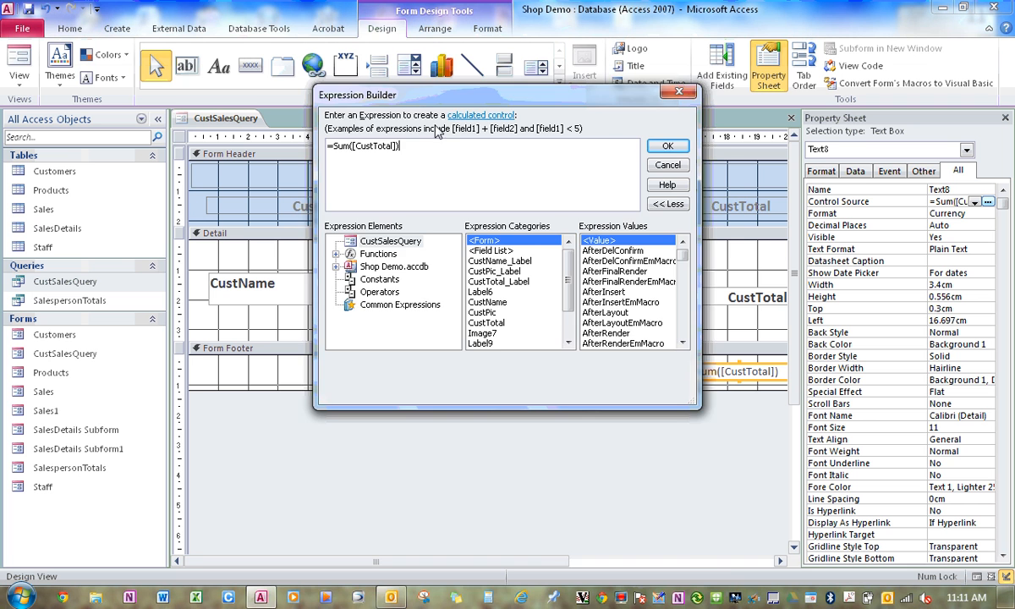
{"action": "left_click_drag", "start_coordinate": [423, 93], "coordinate": [366, 398]}
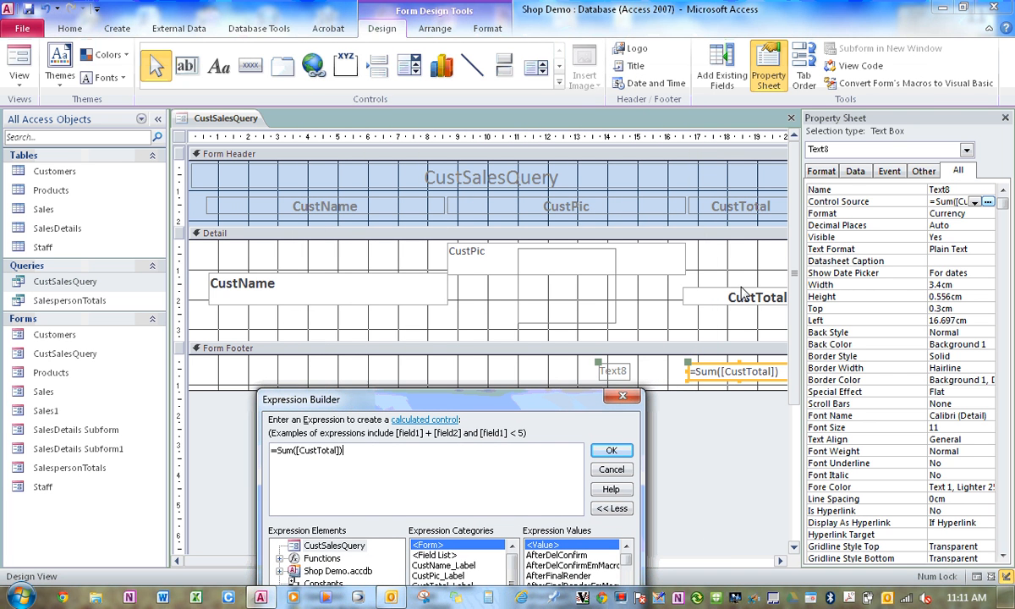
{"action": "left_click", "coordinate": [611, 450]}
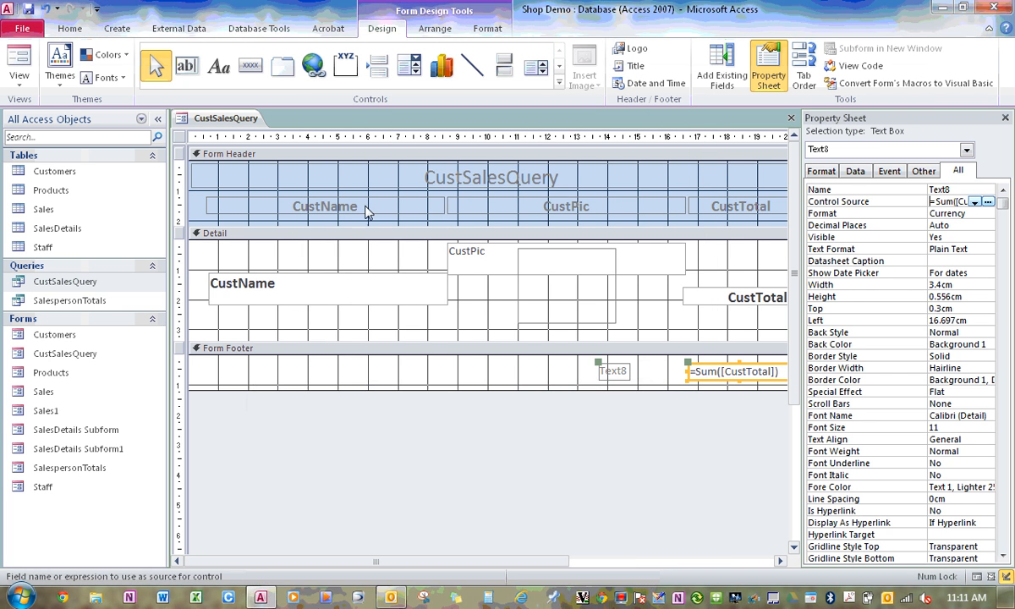
{"action": "left_click", "coordinate": [19, 58]}
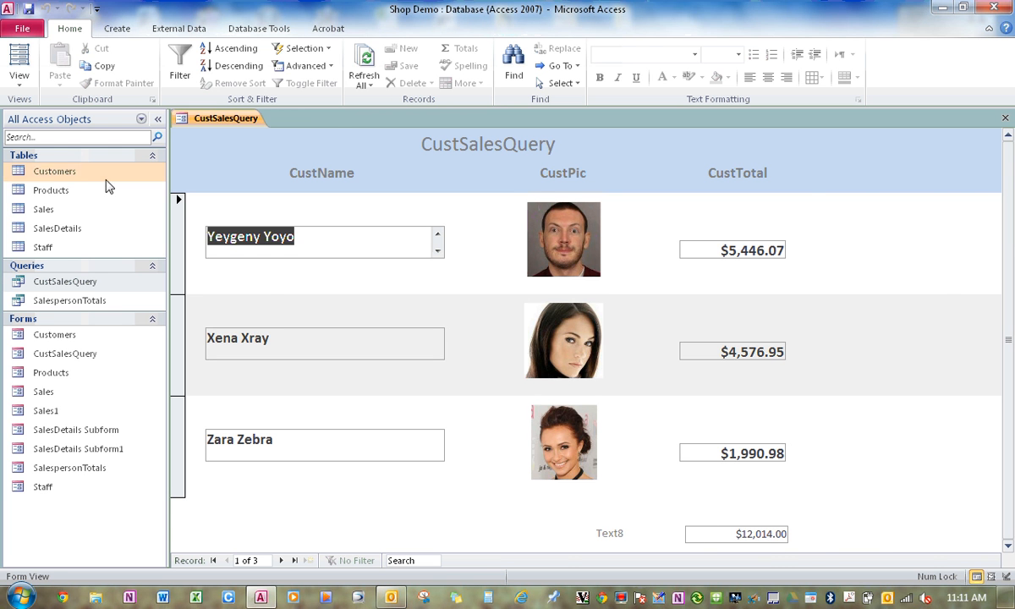
{"action": "left_click", "coordinate": [18, 76]}
{"action": "left_click", "coordinate": [51, 180]}
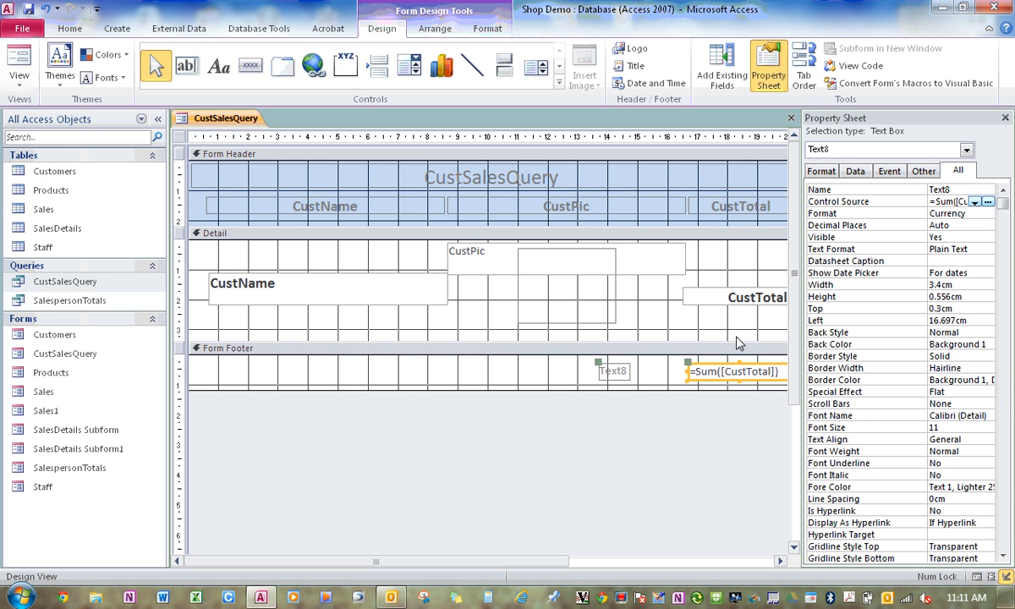
Copy the formatting of the CustTotal text box in the Detail section to the sum text box in the Form Footer.
{"action": "left_click", "coordinate": [693, 293]}
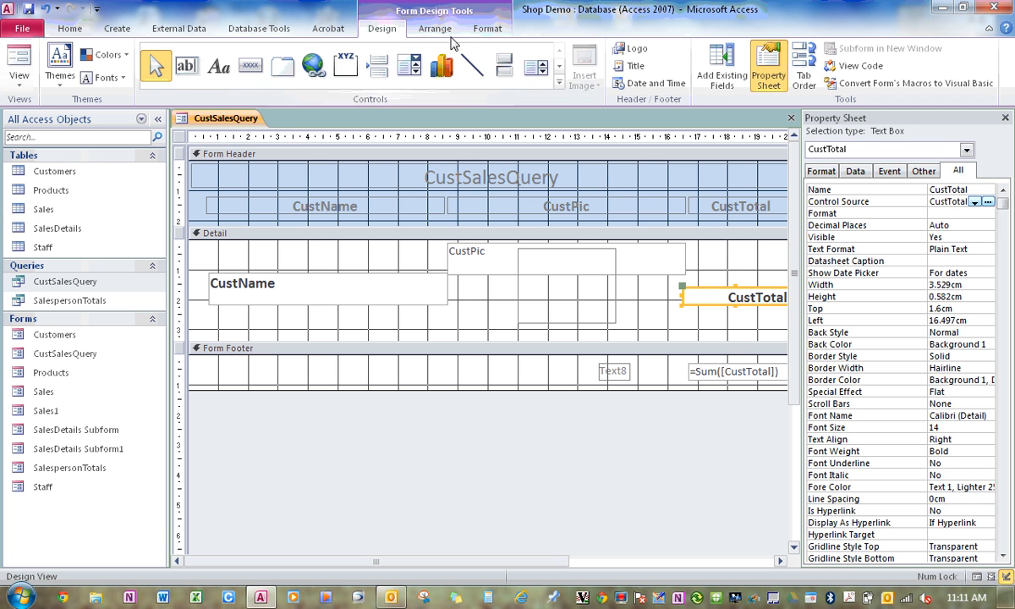
{"action": "left_click", "coordinate": [482, 28]}
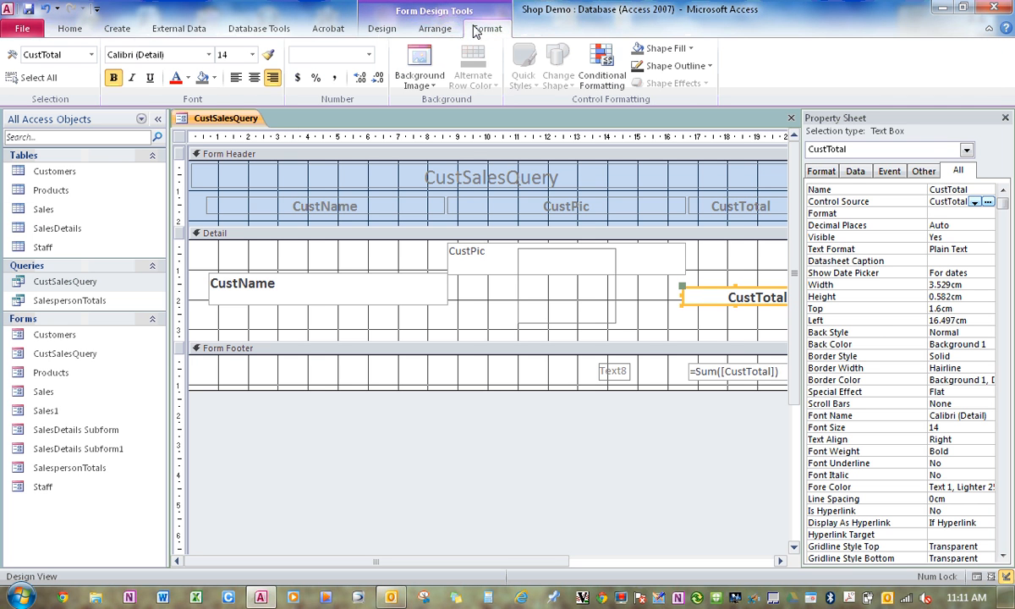
{"action": "left_click", "coordinate": [738, 371]}
Widen the footer text box's label to about 2.7 cm and change its caption to Sales Total.
{"action": "left_click", "coordinate": [624, 372]}
{"action": "left_click_drag", "start_coordinate": [630, 372], "coordinate": [602, 372]}
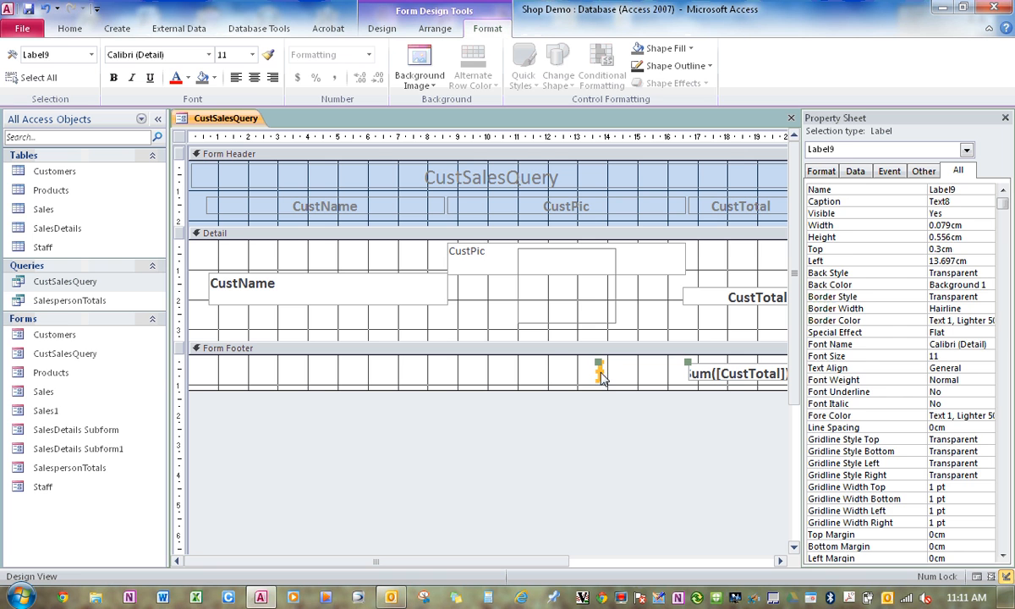
{"action": "left_click", "coordinate": [602, 374]}
{"action": "left_click", "coordinate": [599, 373]}
{"action": "mouse_move", "coordinate": [603, 372]}
{"action": "left_mouse_down"}
{"action": "mouse_move", "coordinate": [682, 373]}
{"action": "mouse_move", "coordinate": [595, 378]}
{"action": "left_mouse_up"}
{"action": "left_click", "coordinate": [637, 373]}
{"action": "type", "text": "Sales Total"}
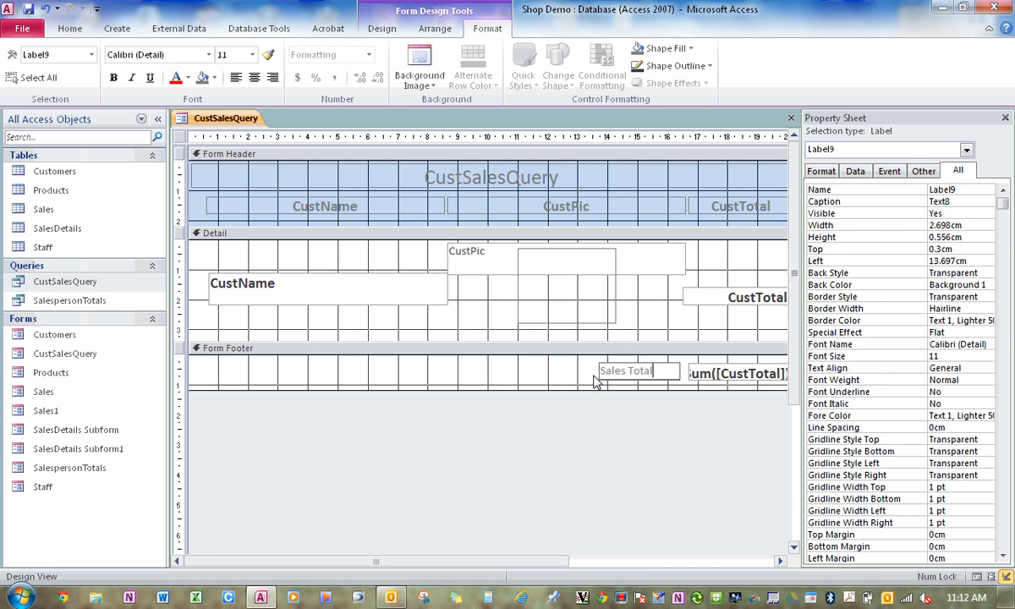
{"action": "left_click", "coordinate": [570, 371]}
Copy the footer sum text box's formatting to the Sales Total label and show the form in Form View.
{"action": "left_click", "coordinate": [693, 376]}
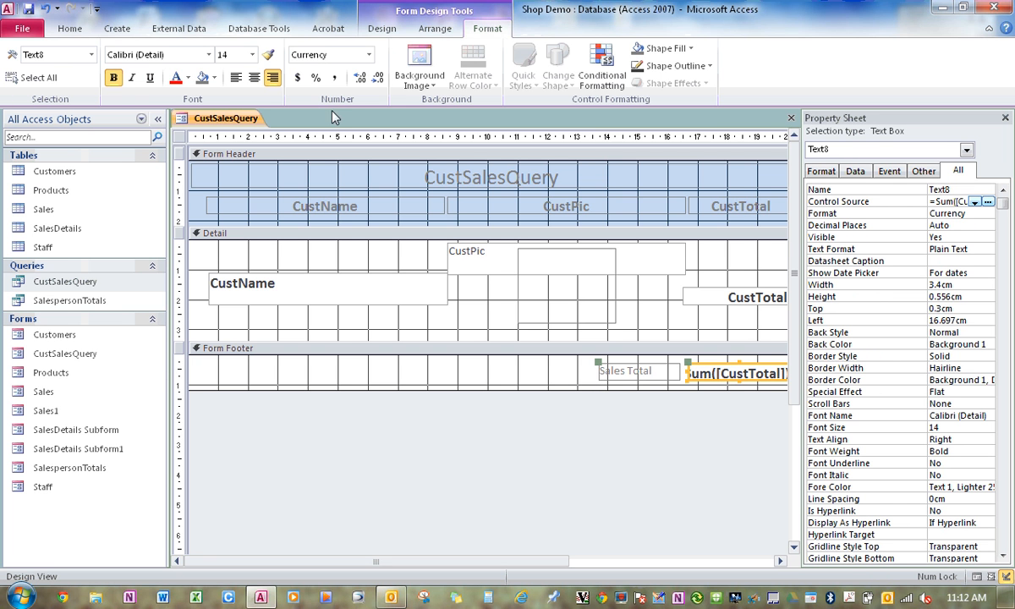
{"action": "left_click", "coordinate": [623, 373]}
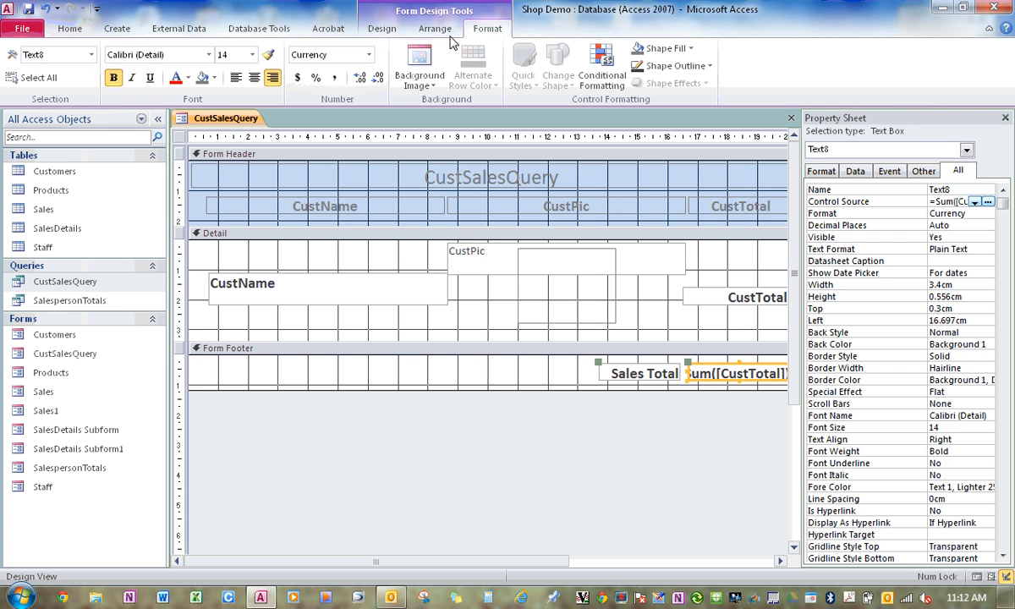
{"action": "left_click", "coordinate": [381, 28]}
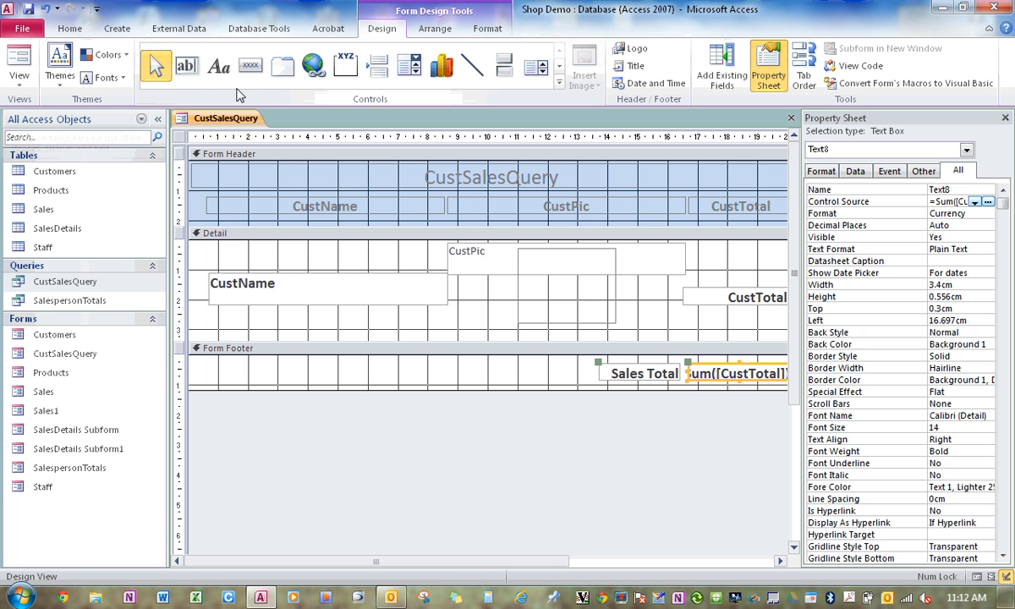
{"action": "left_click", "coordinate": [19, 66]}
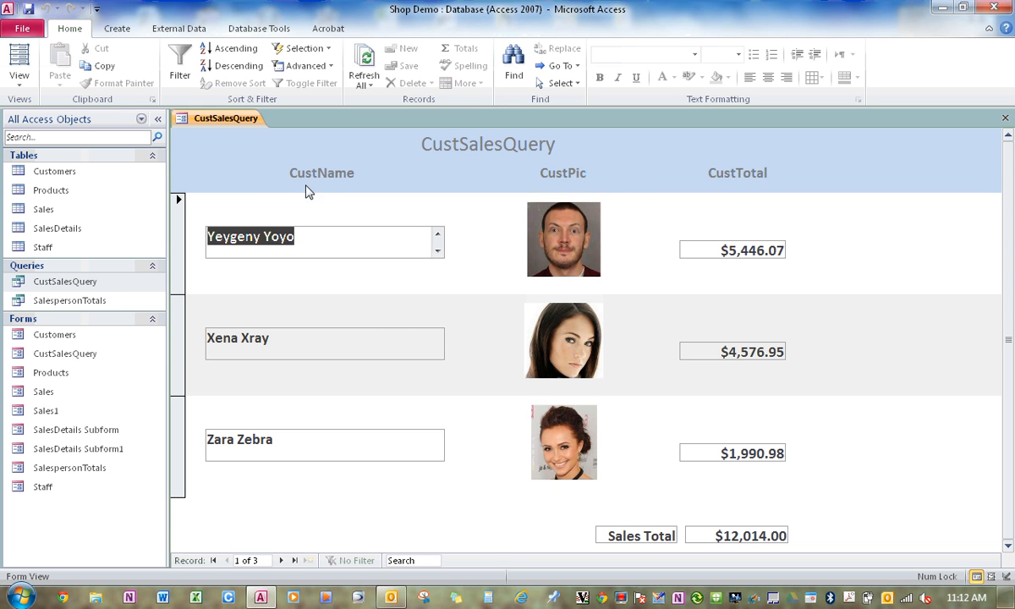
Return to Design View and change the CustName and CustPic heading captions to Customer Name and Customer Pic.
{"action": "left_click", "coordinate": [24, 91]}
{"action": "left_click", "coordinate": [48, 166]}
{"action": "left_click", "coordinate": [321, 209]}
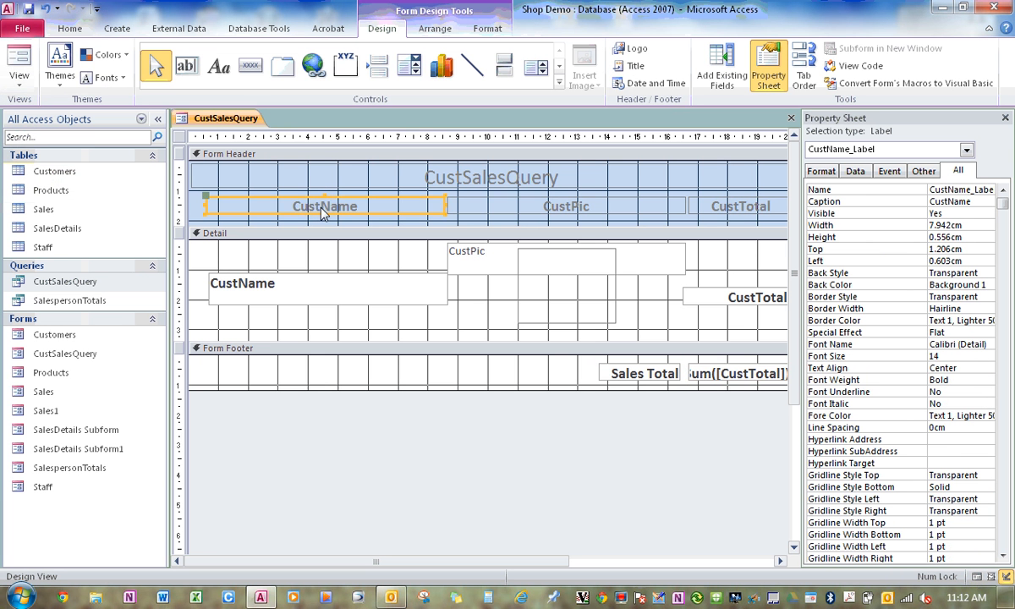
{"action": "left_click", "coordinate": [321, 208]}
{"action": "type", "text": "omer"}
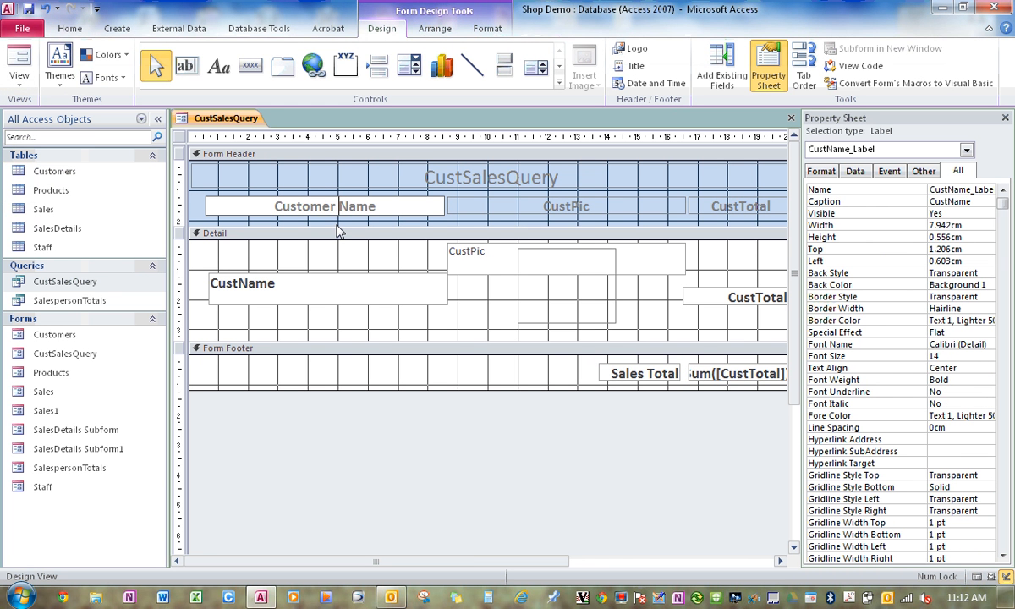
{"action": "left_click", "coordinate": [571, 210]}
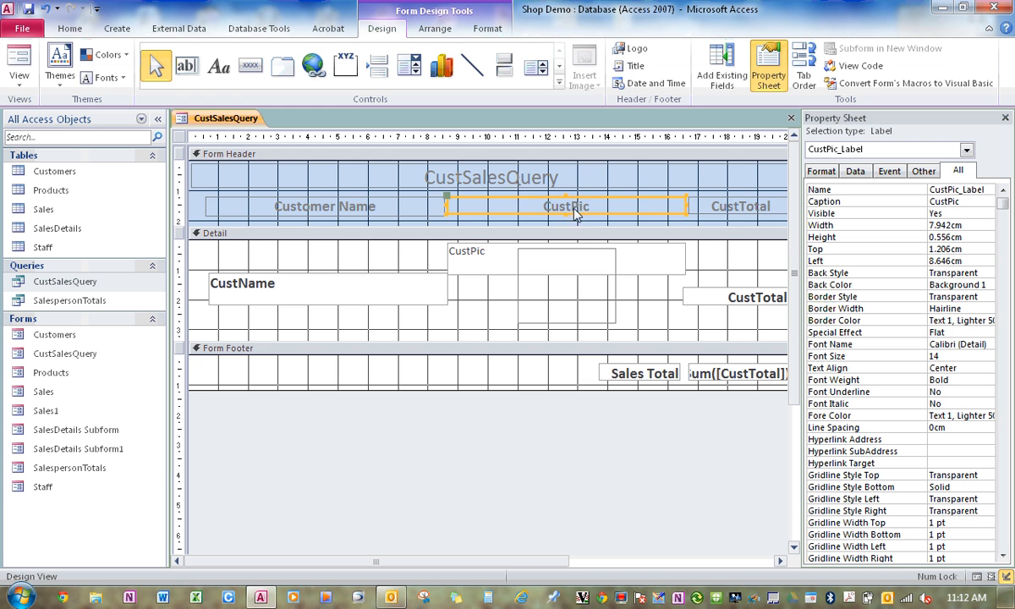
{"action": "left_click", "coordinate": [578, 211]}
{"action": "type", "text": "omer Pic"}
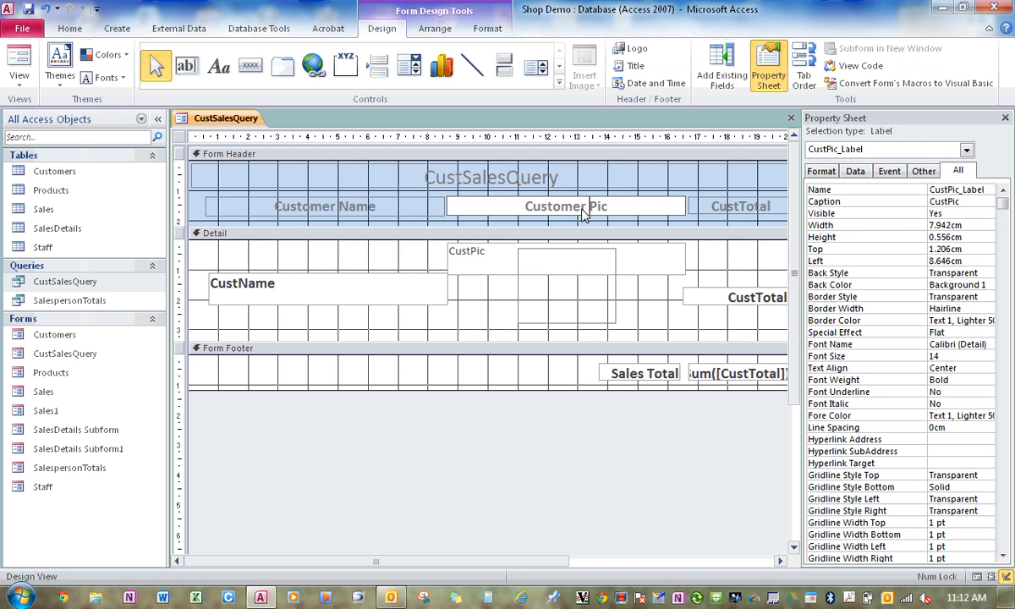
{"action": "type", "text": "ture"}
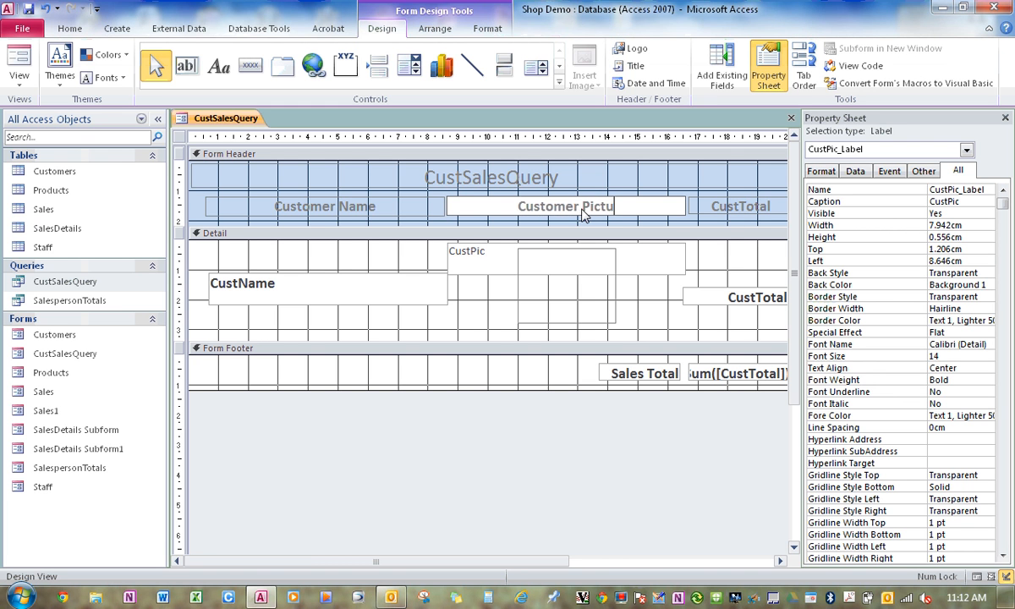
Finish changing the CustPic heading to Customer Picture, change the CustTotal heading to Customer Total, and show the form in Form View.
{"action": "left_click", "coordinate": [732, 213]}
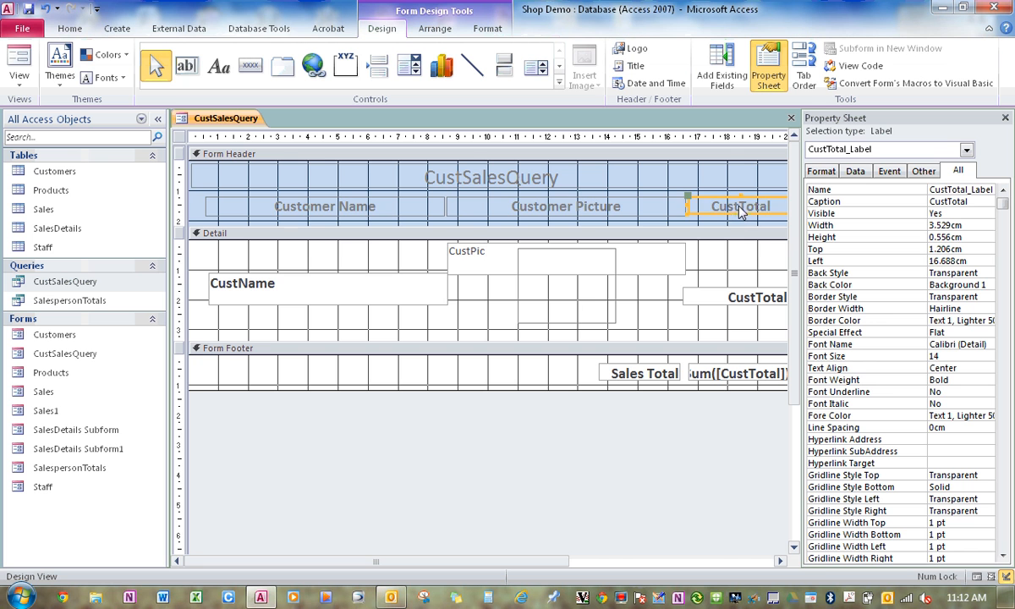
{"action": "left_click", "coordinate": [732, 213]}
{"action": "type", "text": "omer"}
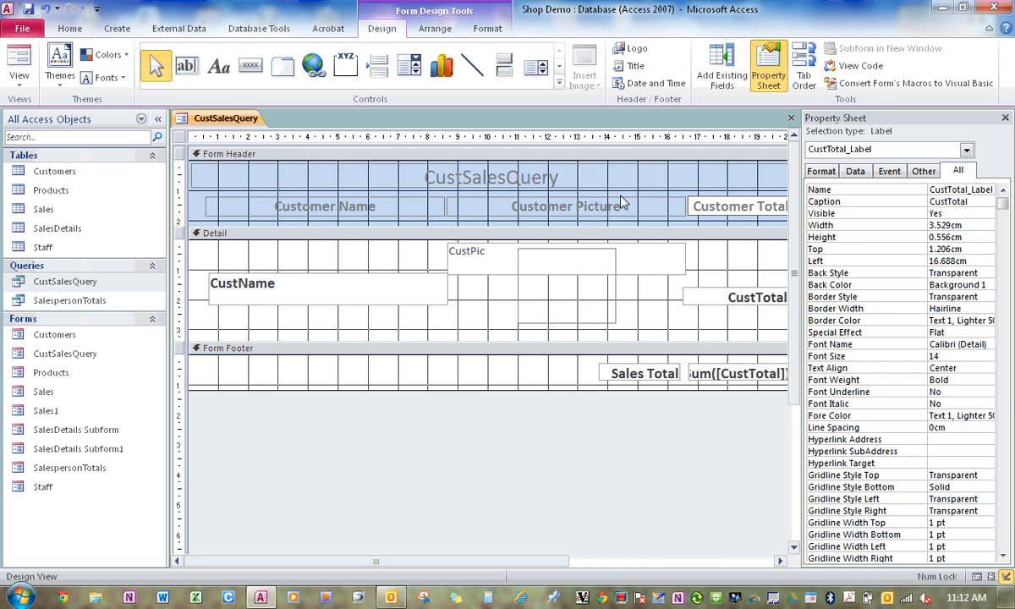
{"action": "left_click", "coordinate": [18, 57]}
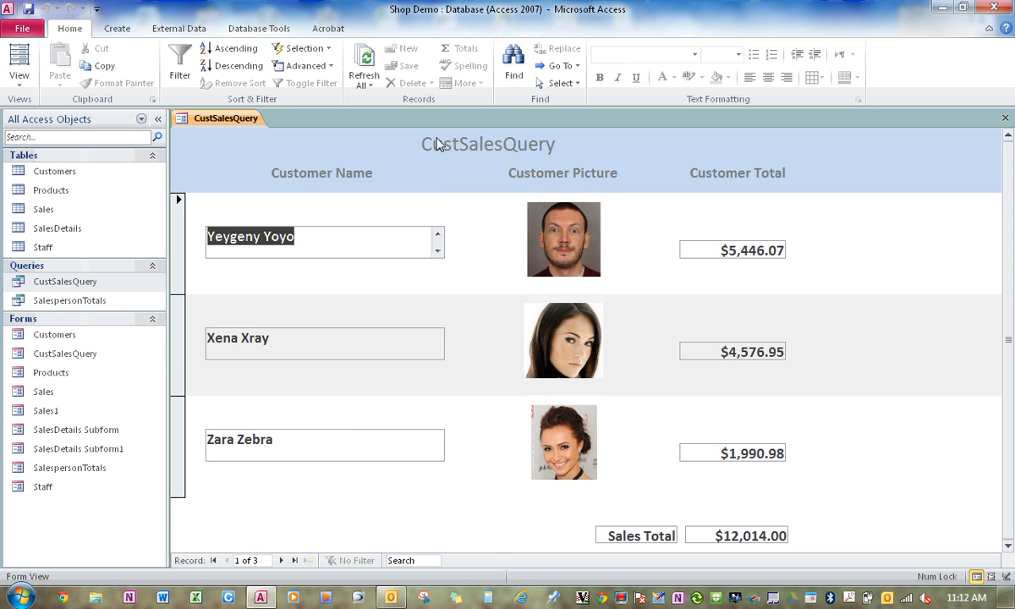
Return to Design View, change the form's title label to Customer Sales Totals, and show the form in Form View.
{"action": "left_click", "coordinate": [19, 80]}
{"action": "left_click", "coordinate": [47, 181]}
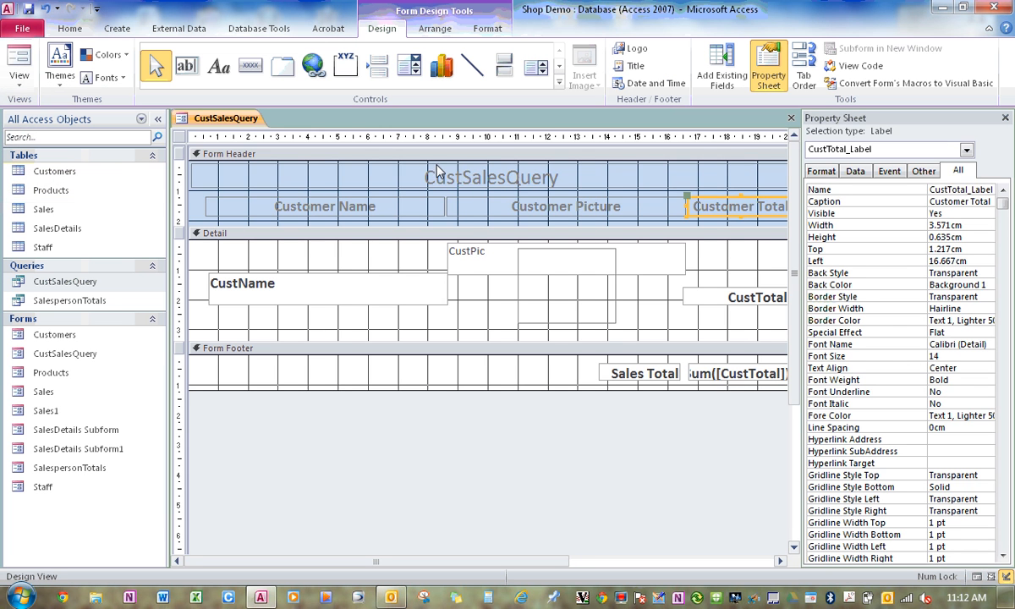
{"action": "left_click", "coordinate": [462, 180]}
{"action": "left_click", "coordinate": [463, 181]}
{"action": "type", "text": "omer"}
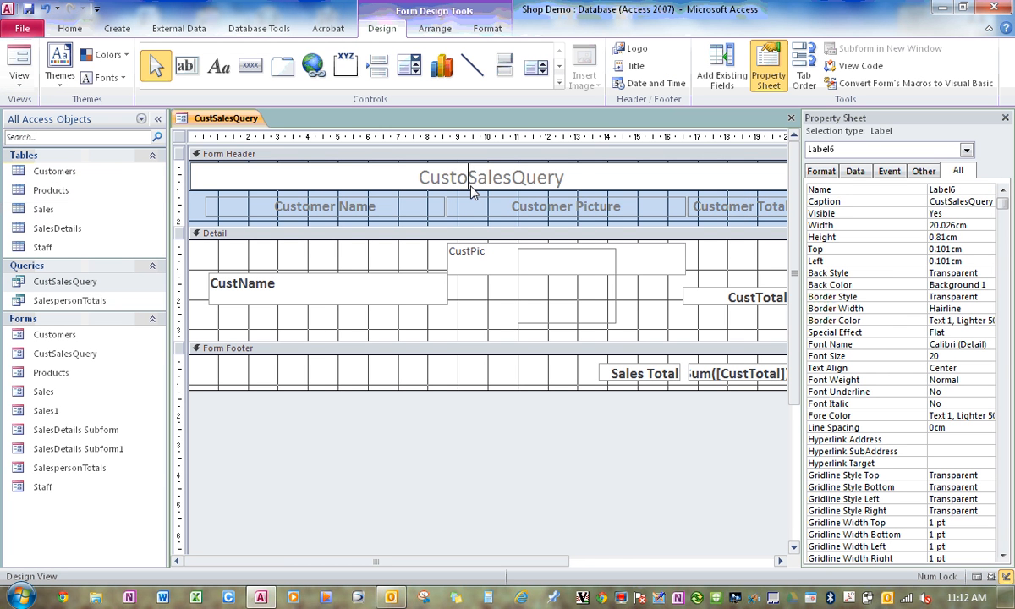
{"action": "key", "text": "Right"}
{"action": "key", "text": "Right"}
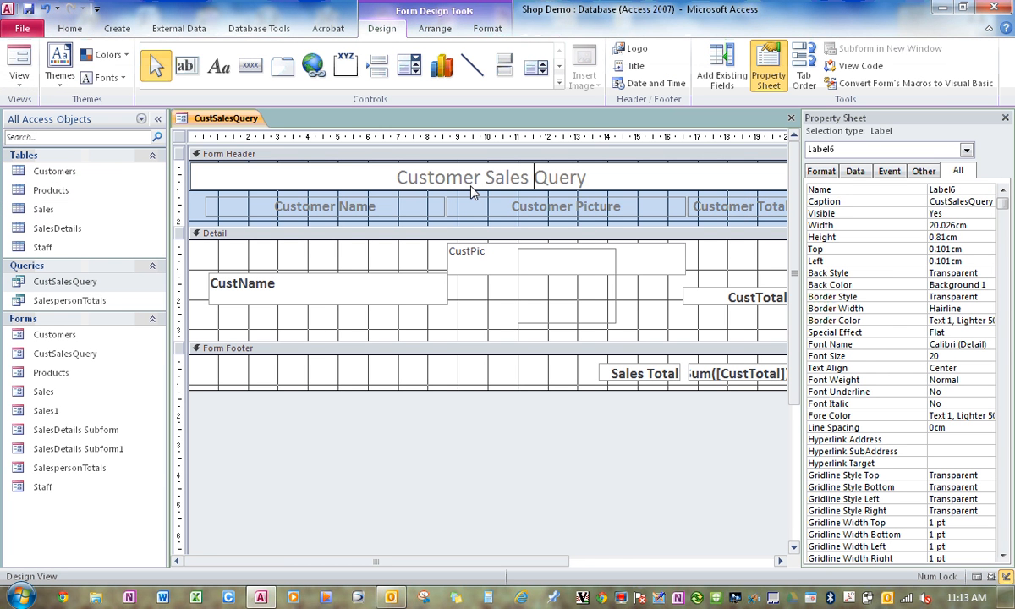
{"action": "key", "text": "BackSpace"}
{"action": "key", "text": "BackSpace"}
{"action": "key", "text": "BackSpace"}
{"action": "key", "text": "BackSpace"}
{"action": "key", "text": "BackSpace"}
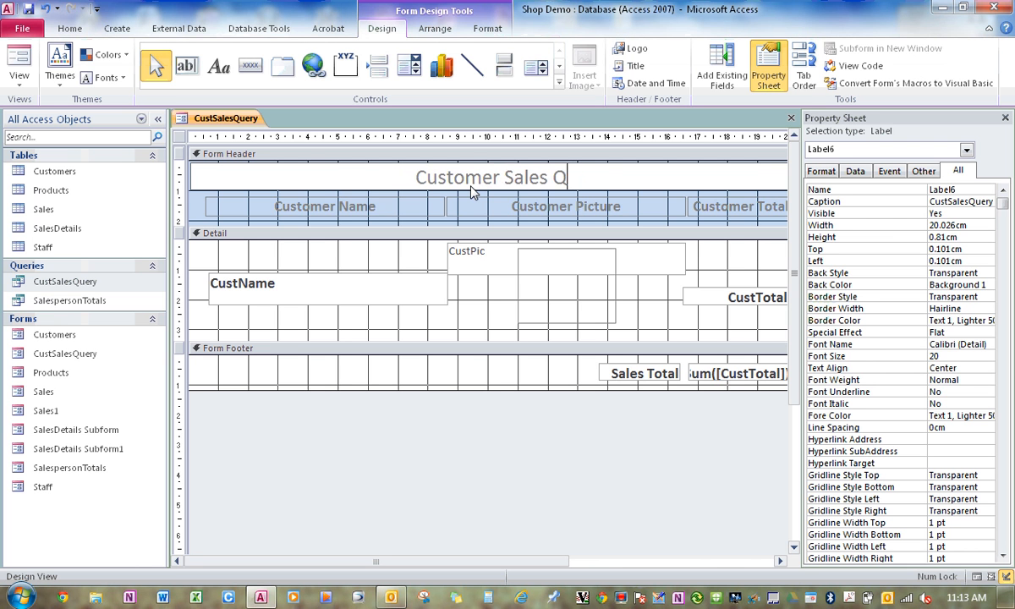
{"action": "type", "text": "Total"}
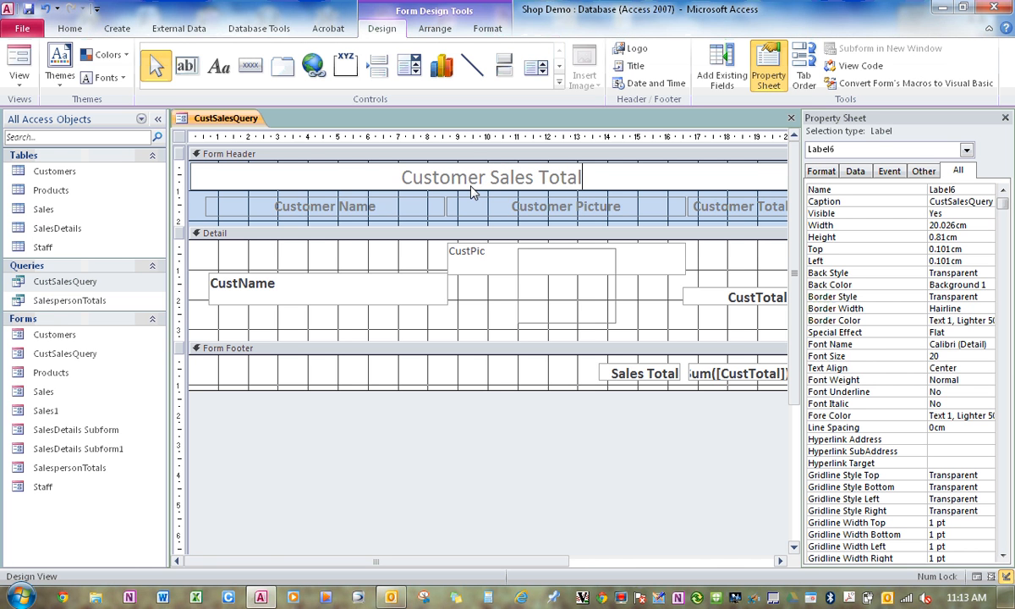
{"action": "type", "text": "s"}
{"action": "left_click", "coordinate": [27, 59]}
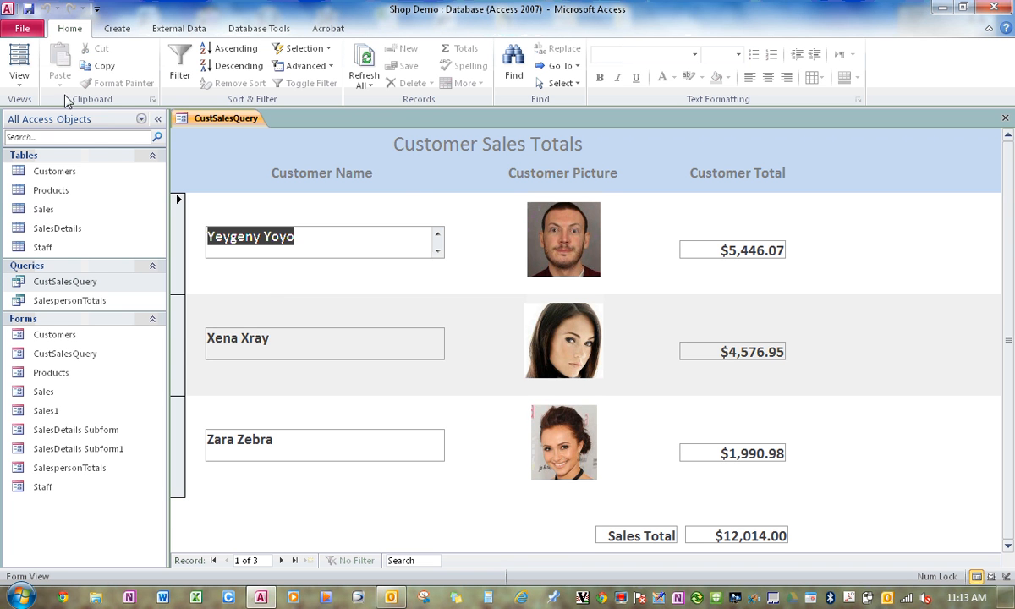
In Design View, draw a command button about 3.9 cm wide in the Form Footer and assign it the Form Operations action Close Form.
{"action": "left_click", "coordinate": [19, 77]}
{"action": "left_click", "coordinate": [51, 179]}
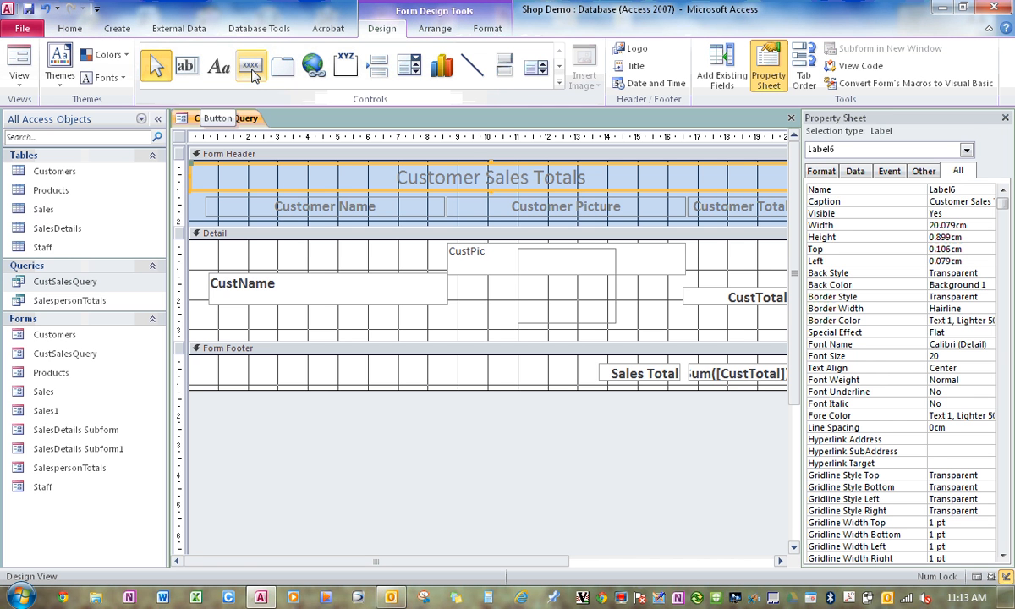
{"action": "left_click", "coordinate": [251, 68]}
{"action": "left_click_drag", "start_coordinate": [275, 364], "coordinate": [393, 390]}
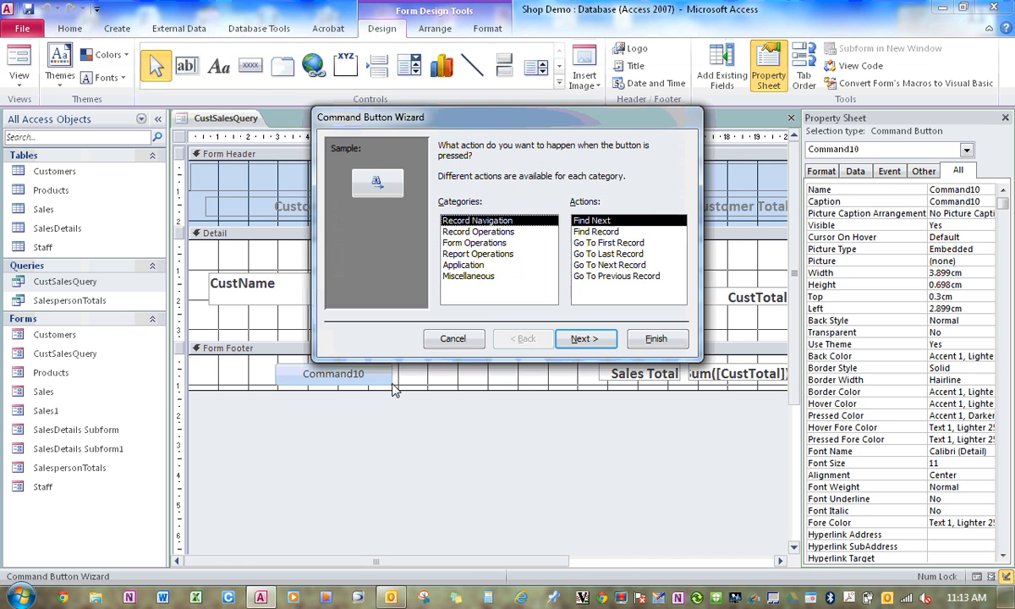
{"action": "left_click", "coordinate": [489, 243]}
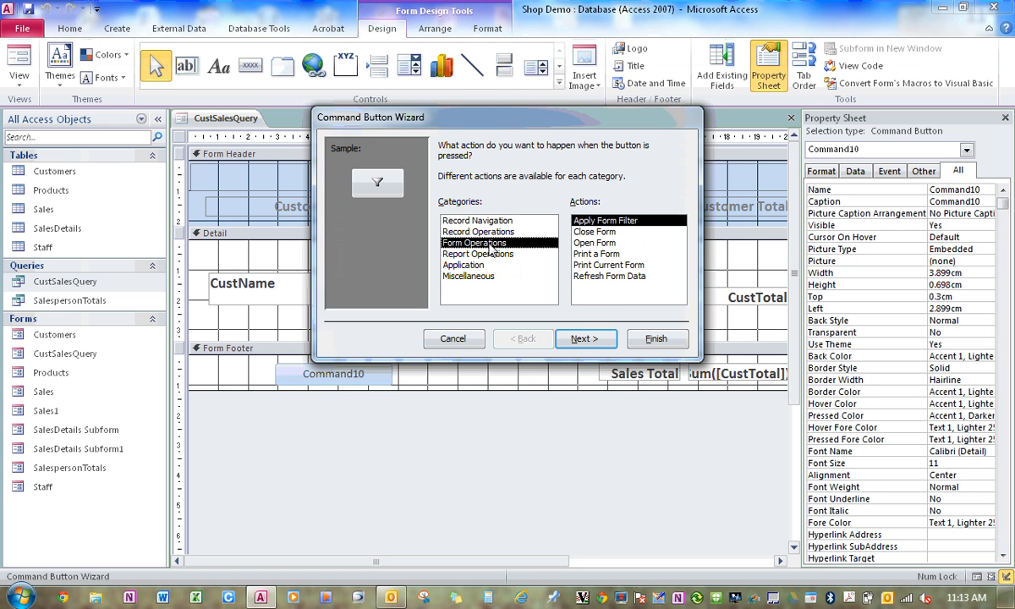
{"action": "left_click", "coordinate": [575, 231]}
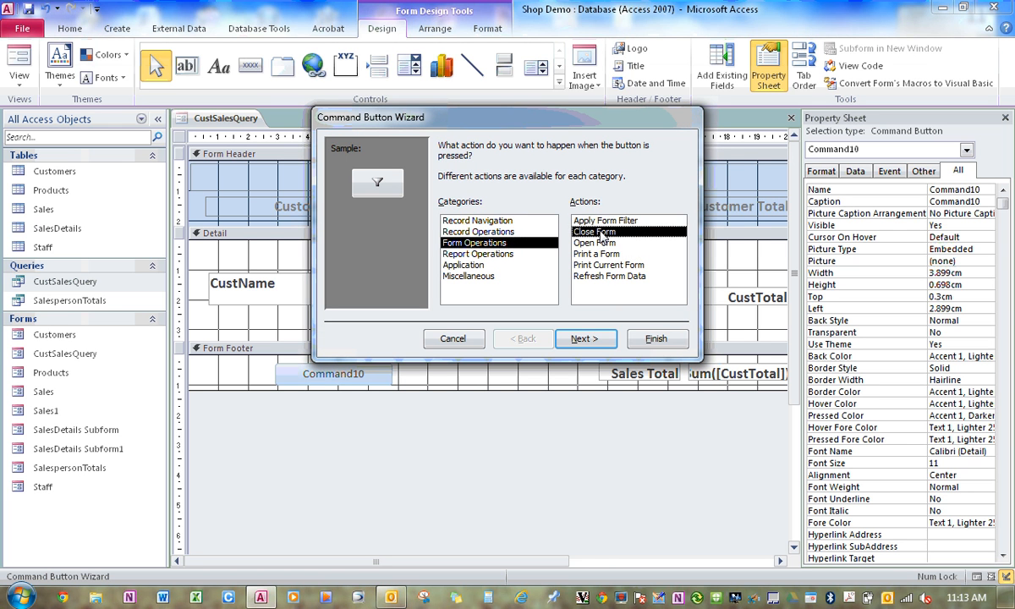
{"action": "left_click", "coordinate": [584, 339]}
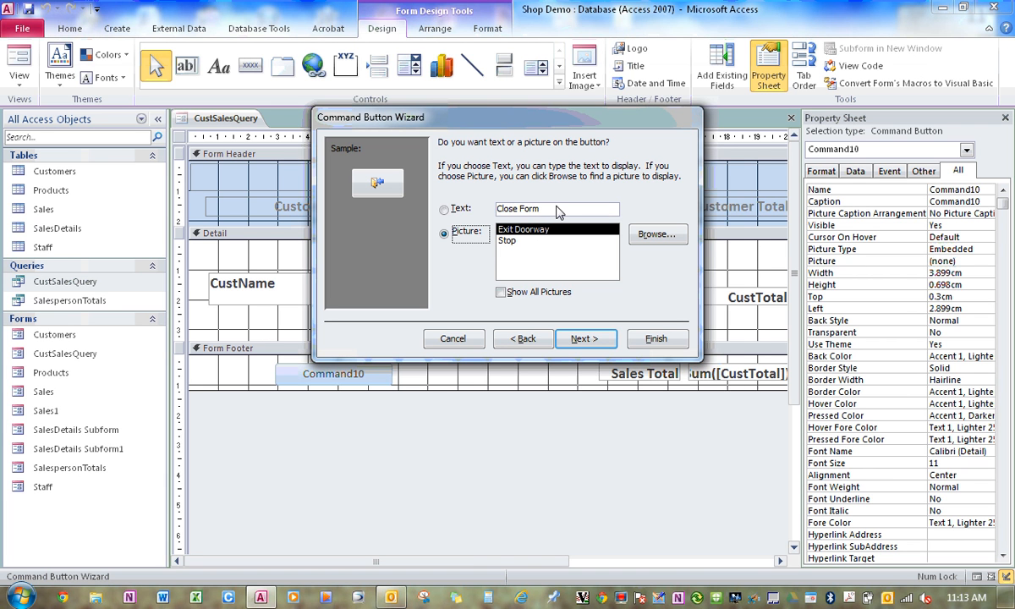
Preview the Stop and Exit Doorway pictures, choose the text Close Form for the button instead, and finish the wizard with the default name.
{"action": "left_click", "coordinate": [517, 241]}
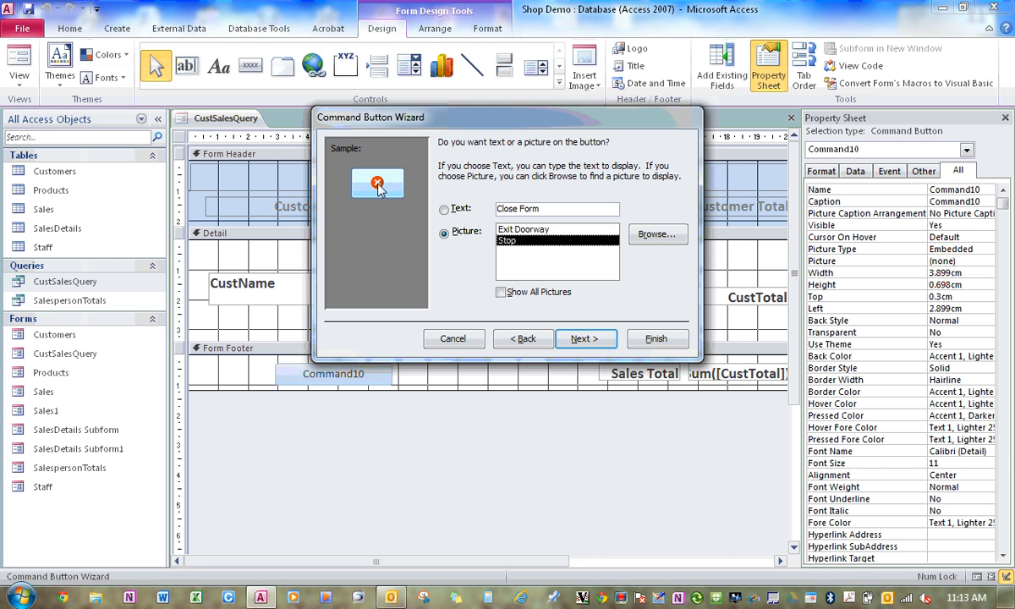
{"action": "left_click", "coordinate": [504, 229]}
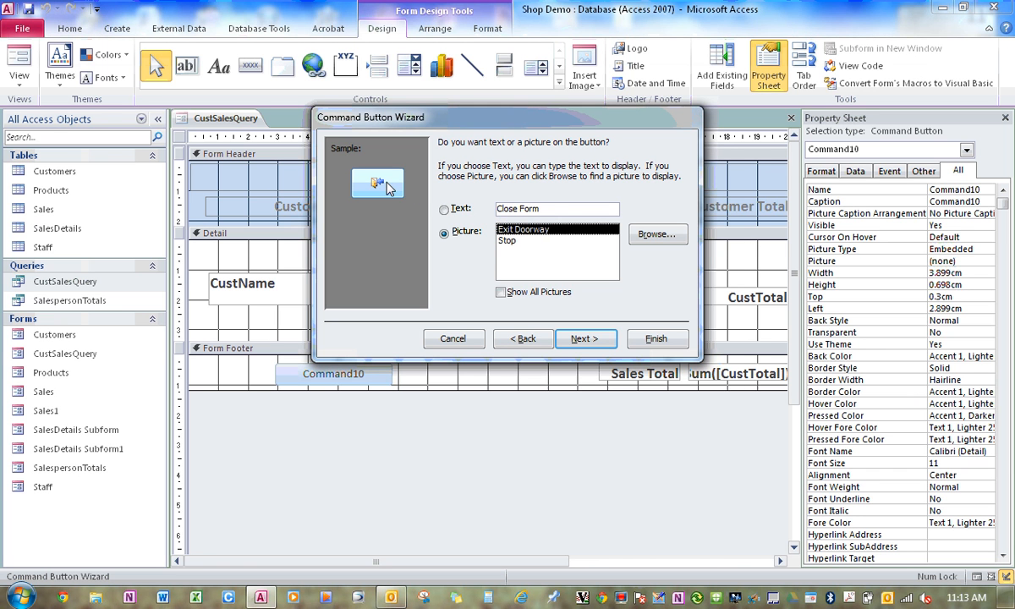
{"action": "left_click", "coordinate": [551, 212]}
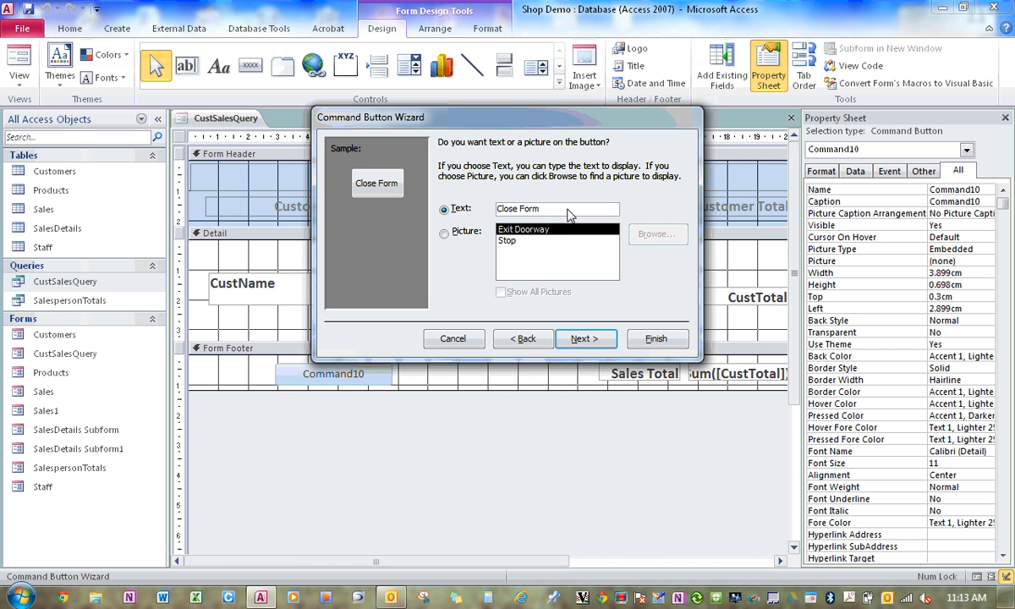
{"action": "left_click", "coordinate": [597, 342]}
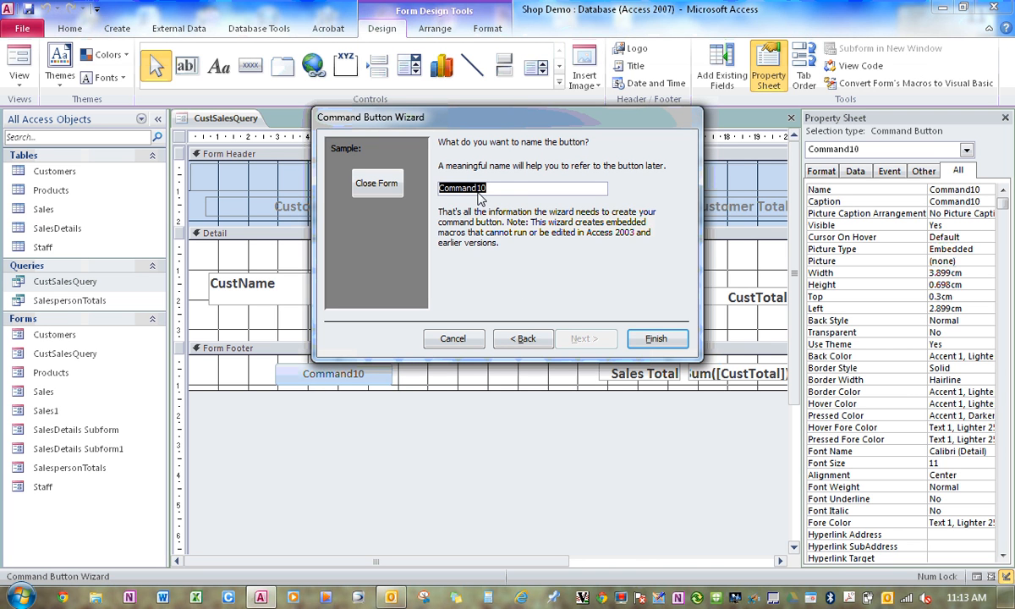
{"action": "left_click", "coordinate": [657, 340]}
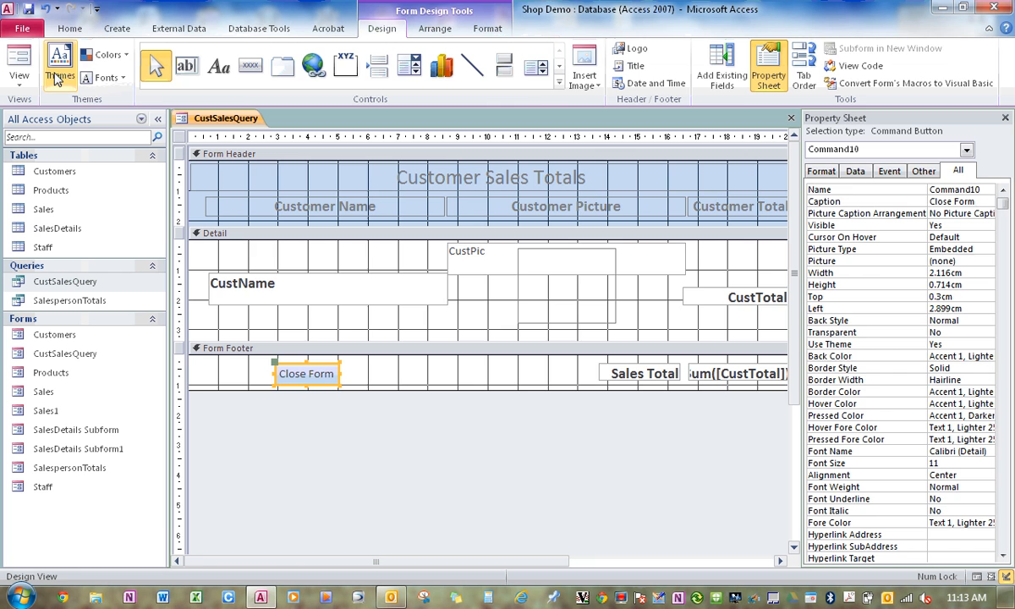
Test the Close Form button in Form View, saving the form's design changes, and test it again on the reopened CustSalesQuery form.
{"action": "left_click", "coordinate": [18, 59]}
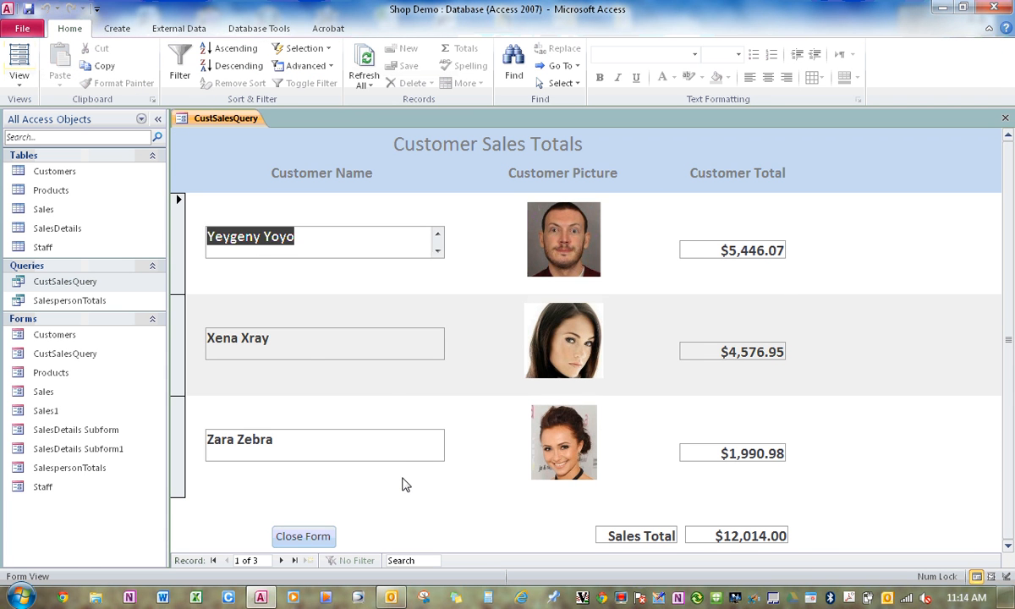
{"action": "left_click", "coordinate": [319, 540]}
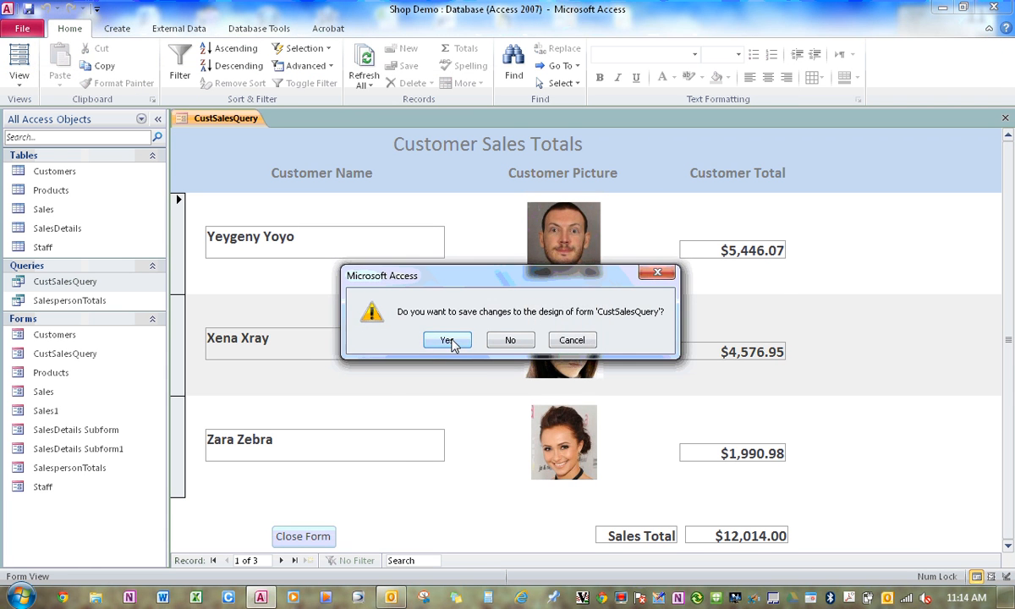
{"action": "left_click", "coordinate": [431, 338]}
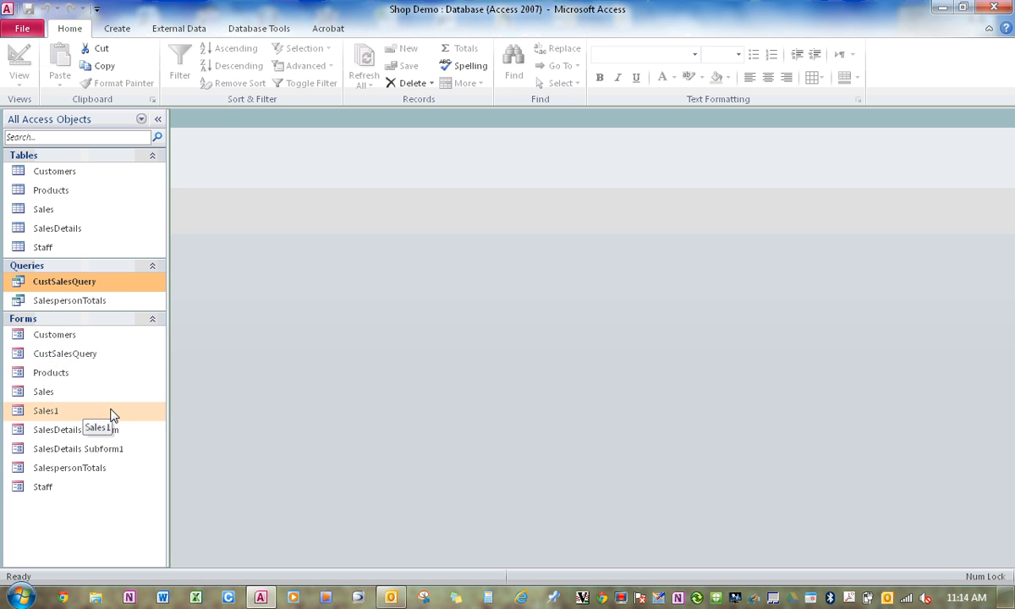
{"action": "double_click", "coordinate": [82, 355]}
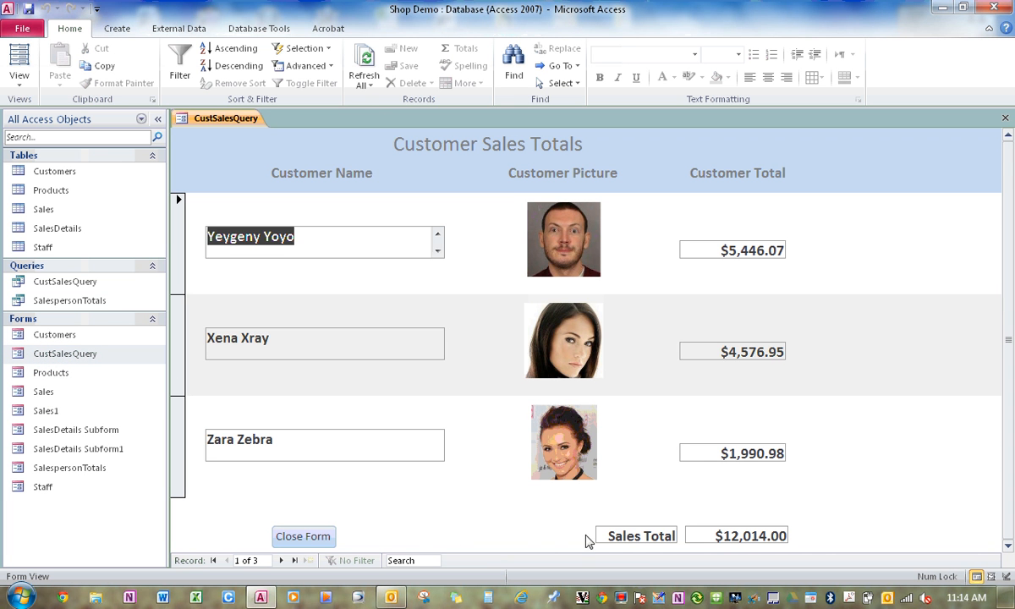
{"action": "left_click", "coordinate": [303, 536]}
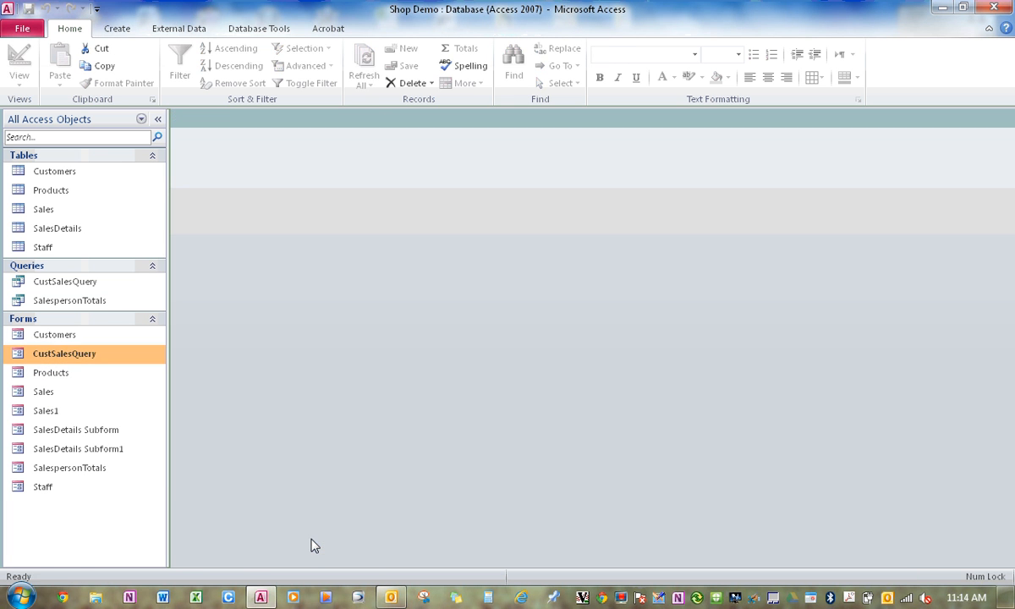
Open the Sales form, start a new sale record, and enter its sales number, customer and staff member.
{"action": "double_click", "coordinate": [52, 393]}
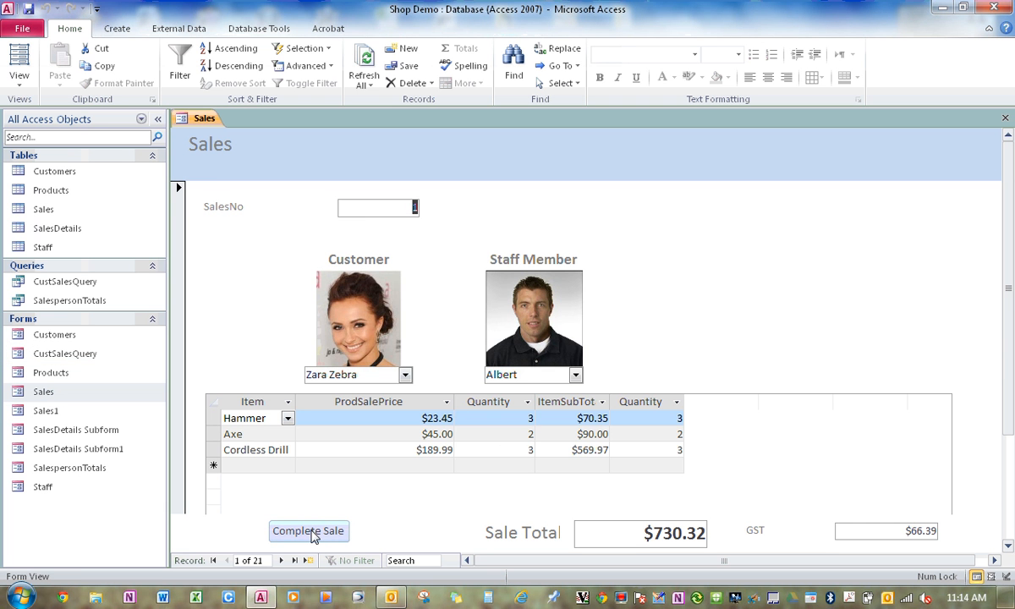
{"action": "left_click", "coordinate": [310, 532]}
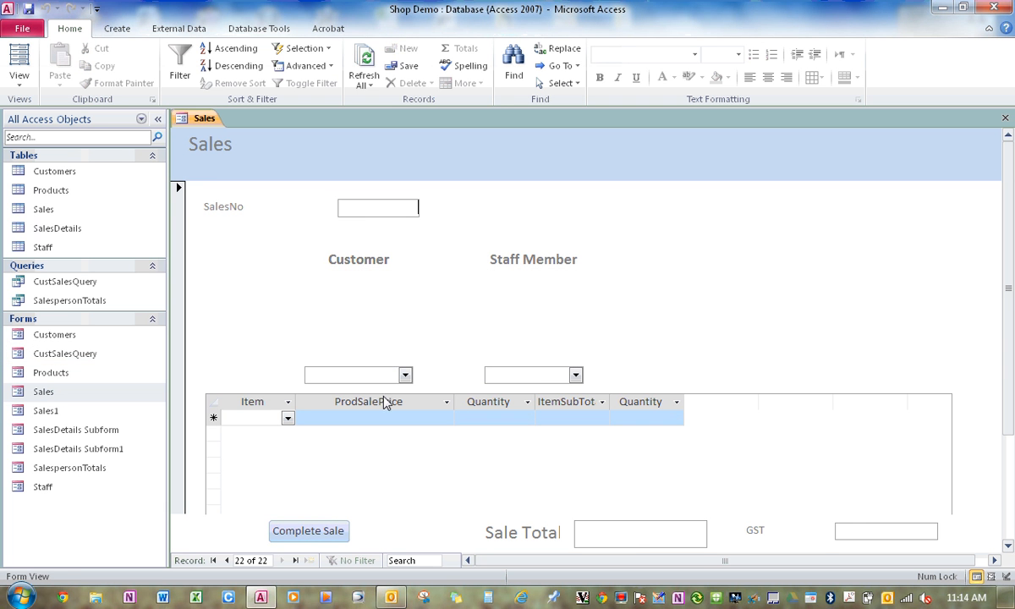
{"action": "type", "text": "22"}
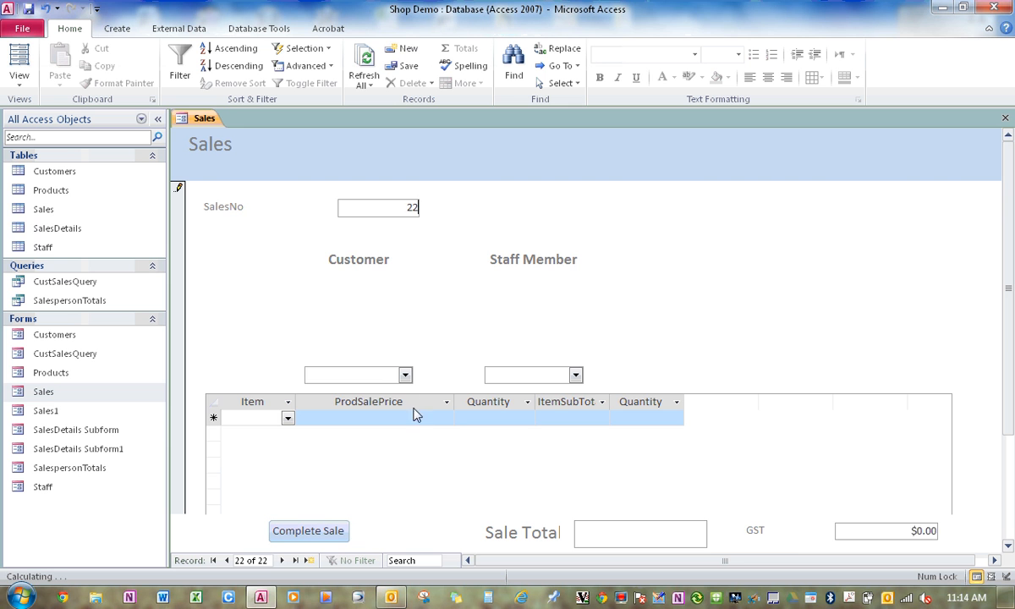
{"action": "left_click", "coordinate": [406, 376]}
{"action": "left_click", "coordinate": [338, 390]}
{"action": "left_click", "coordinate": [574, 375]}
{"action": "left_click", "coordinate": [536, 392]}
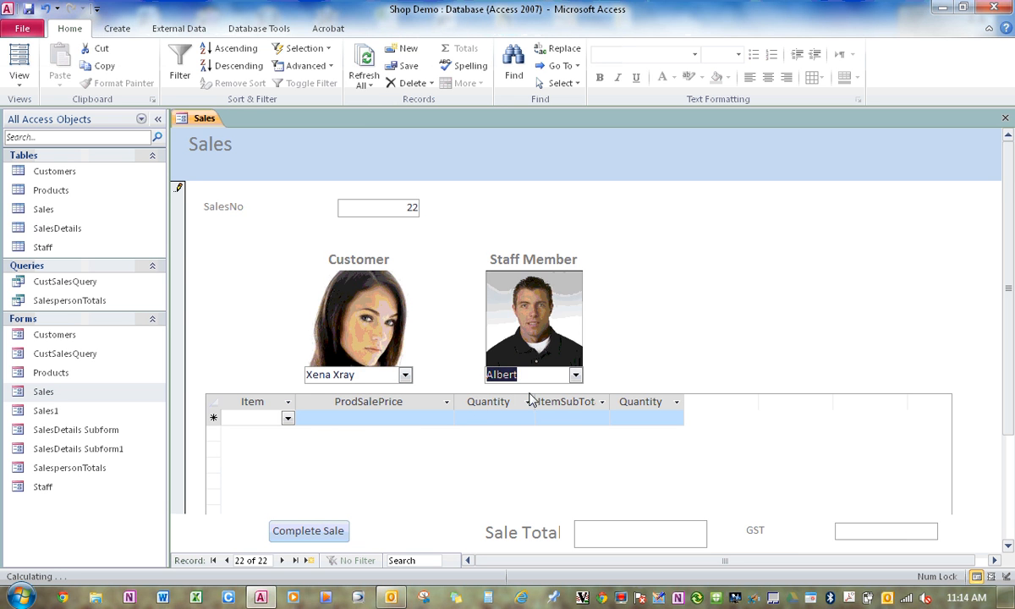
Add a Cordless Drill with quantity 11 to the new sale and complete the sale.
{"action": "left_click", "coordinate": [288, 419]}
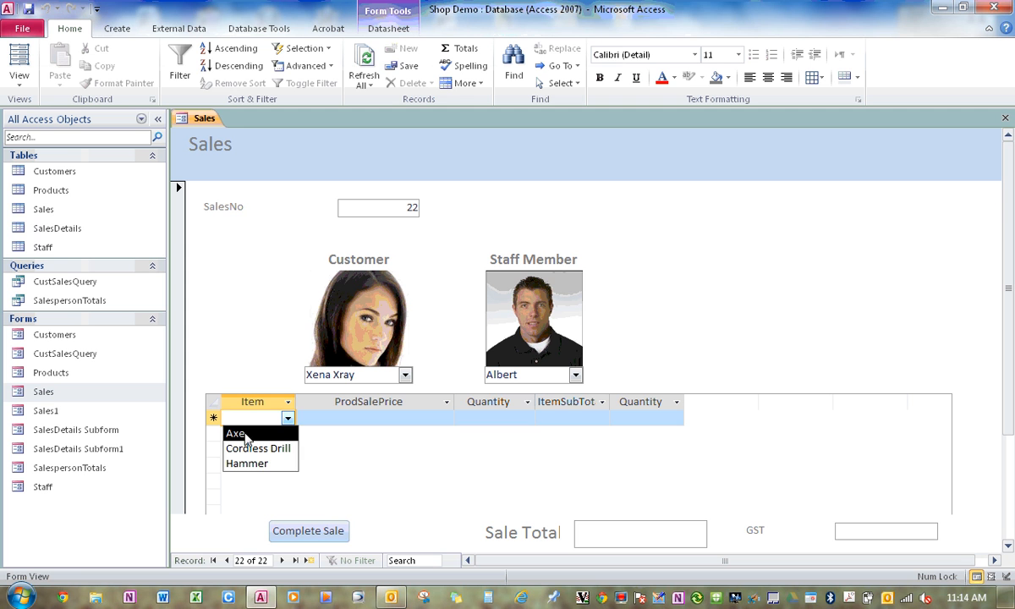
{"action": "left_click", "coordinate": [241, 448]}
{"action": "left_click", "coordinate": [488, 420]}
{"action": "type", "text": "11"}
{"action": "left_click", "coordinate": [569, 420]}
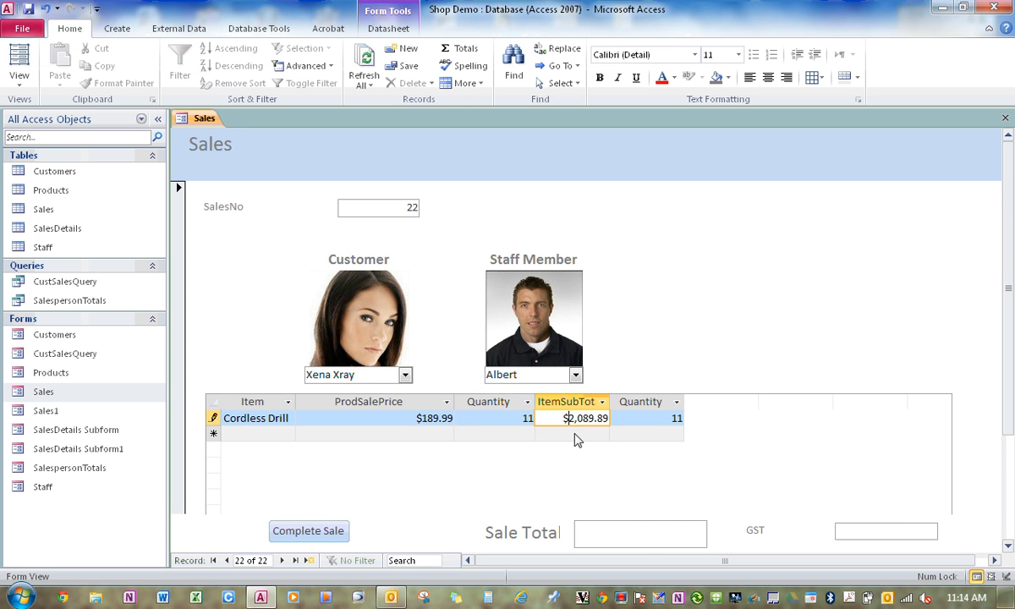
{"action": "left_click", "coordinate": [575, 439]}
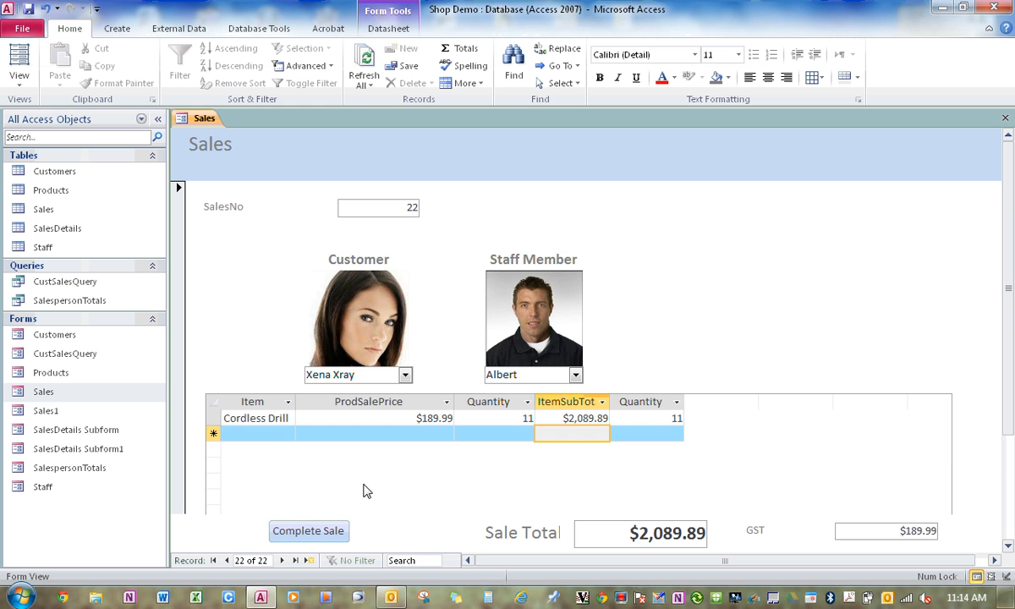
{"action": "left_click", "coordinate": [322, 532]}
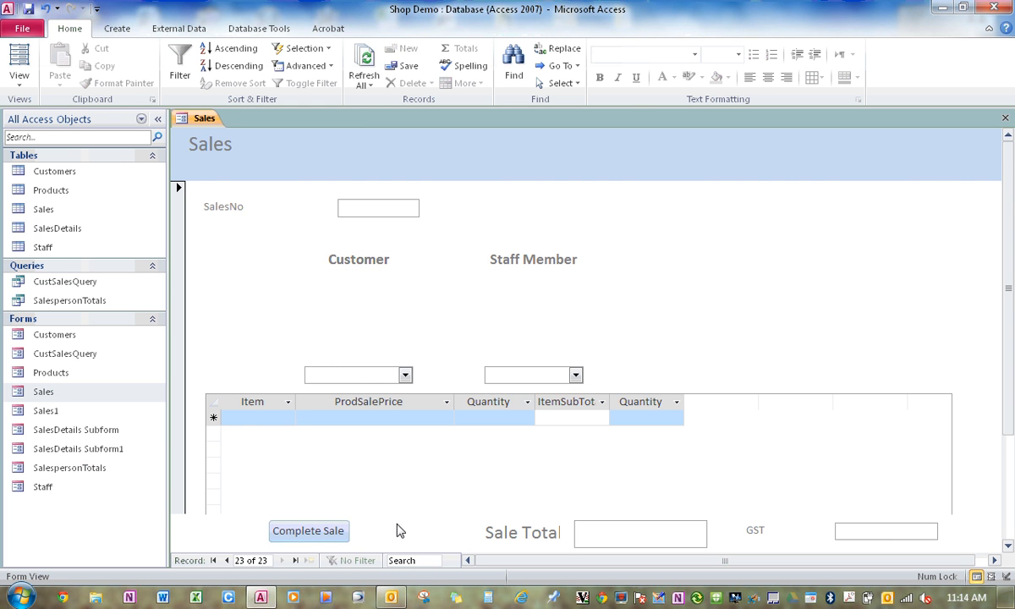
Close the Sales form and reopen the CustSalesQuery form to check the updated customer totals.
{"action": "right_click", "coordinate": [196, 118]}
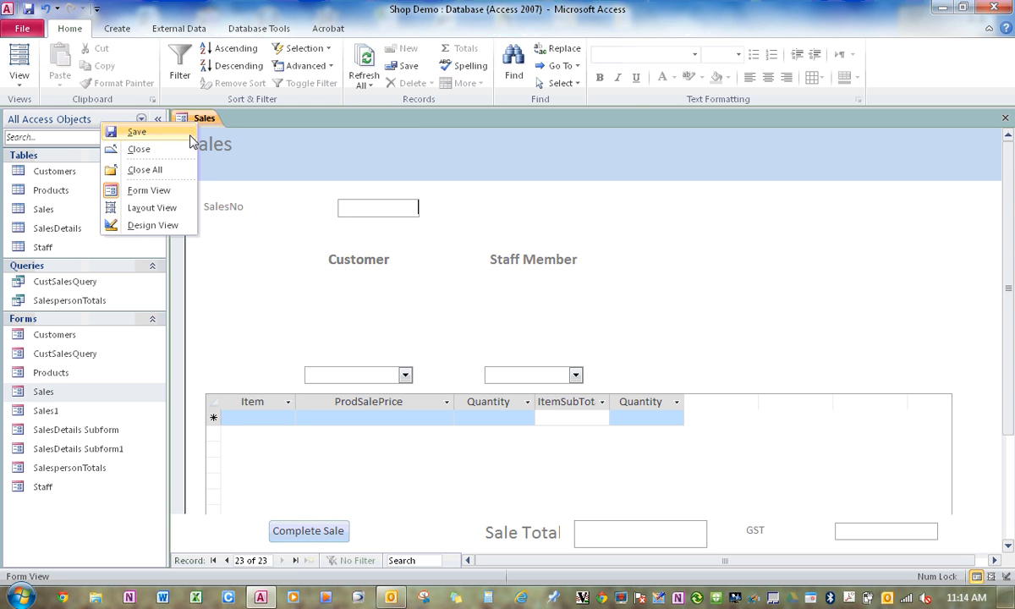
{"action": "left_click", "coordinate": [170, 149]}
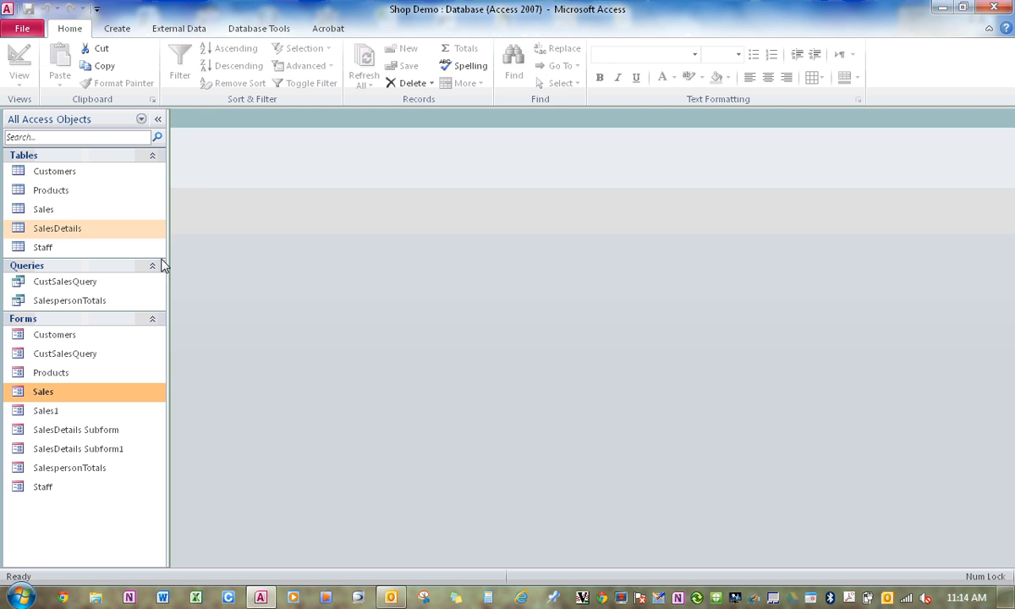
{"action": "double_click", "coordinate": [63, 353]}
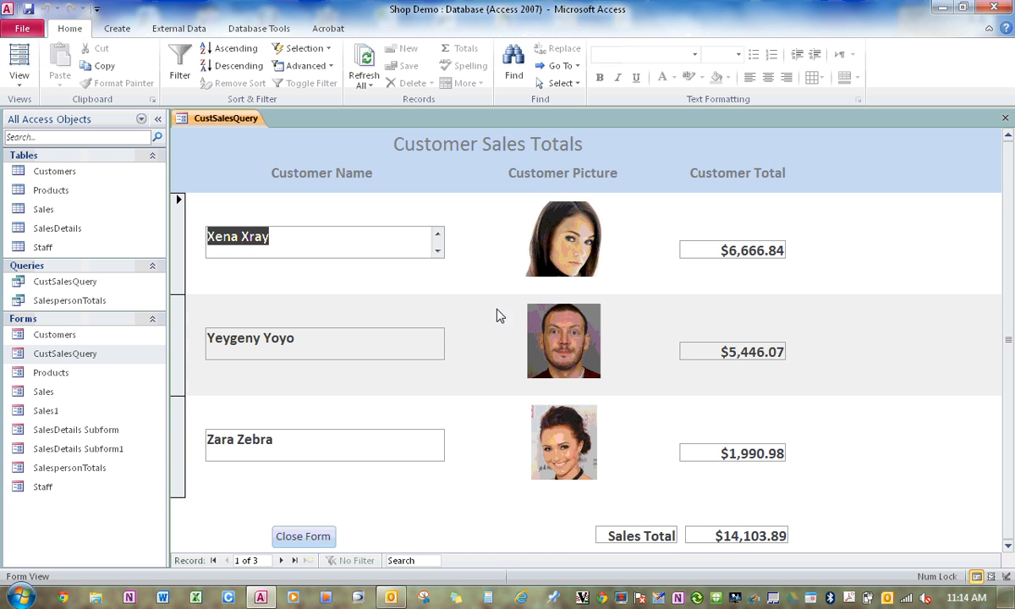